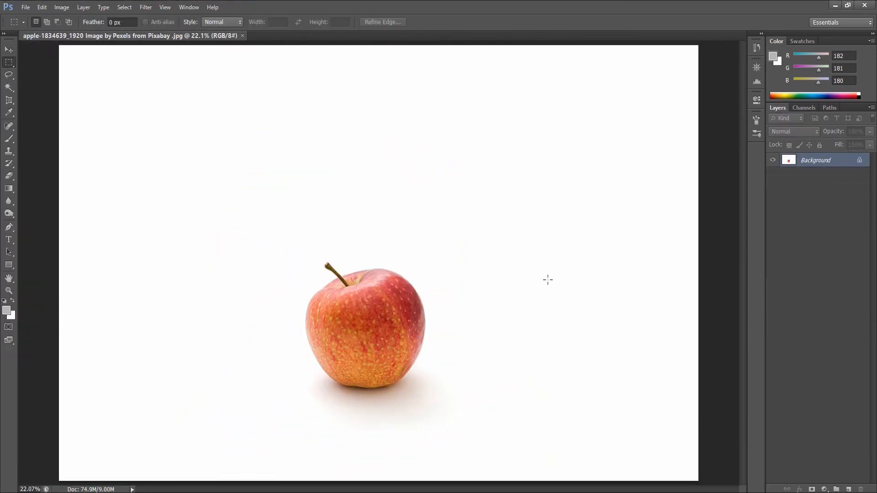
Step: Draw a rectangular marquee selection around the apple and its shadow
{"action": "right_click", "coordinate": [9, 64]}
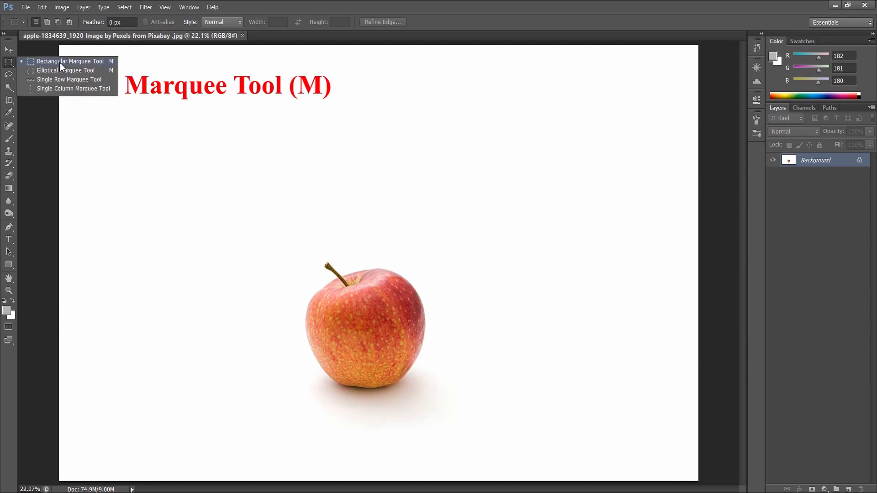
{"action": "left_click", "coordinate": [84, 62]}
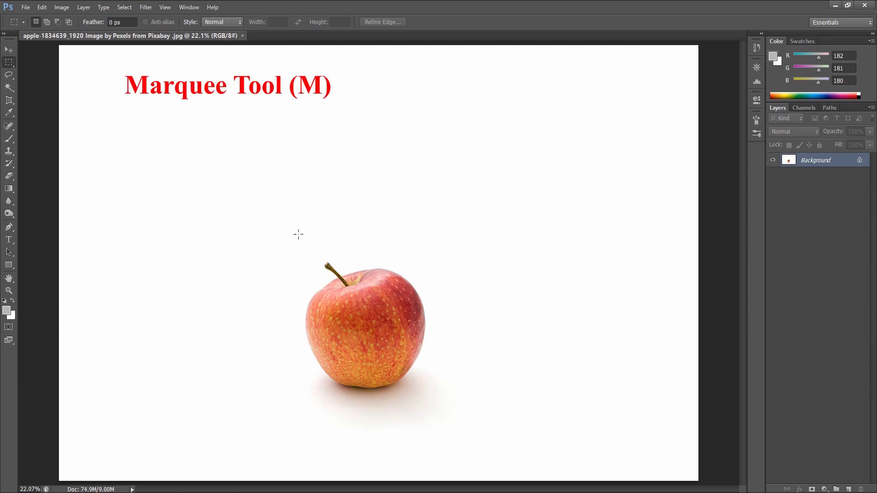
{"action": "left_click_drag", "start_coordinate": [423, 395], "coordinate": [460, 421]}
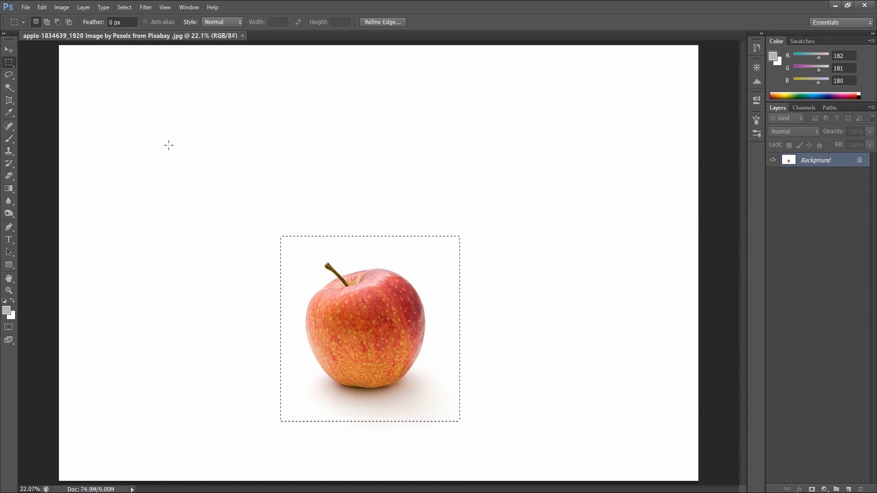
Step: Draw a freehand Lasso selection loosely around the whole apple and its shadow
{"action": "left_click", "coordinate": [8, 78]}
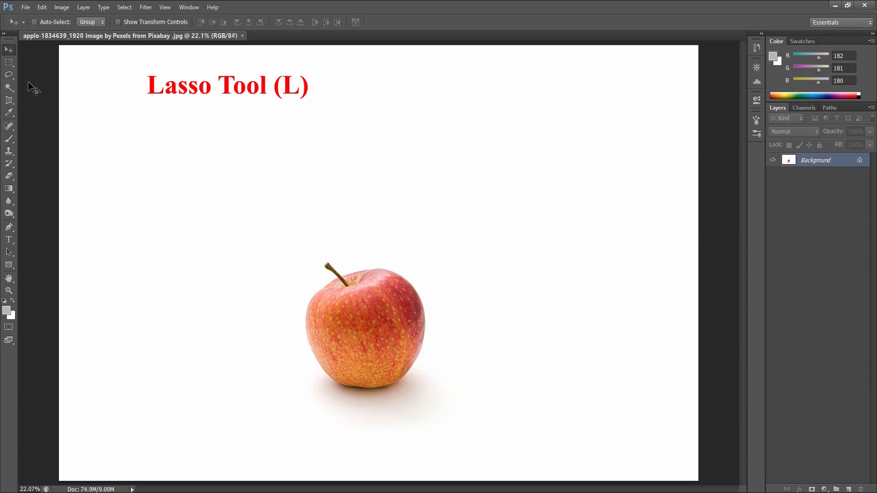
{"action": "left_click", "coordinate": [15, 79]}
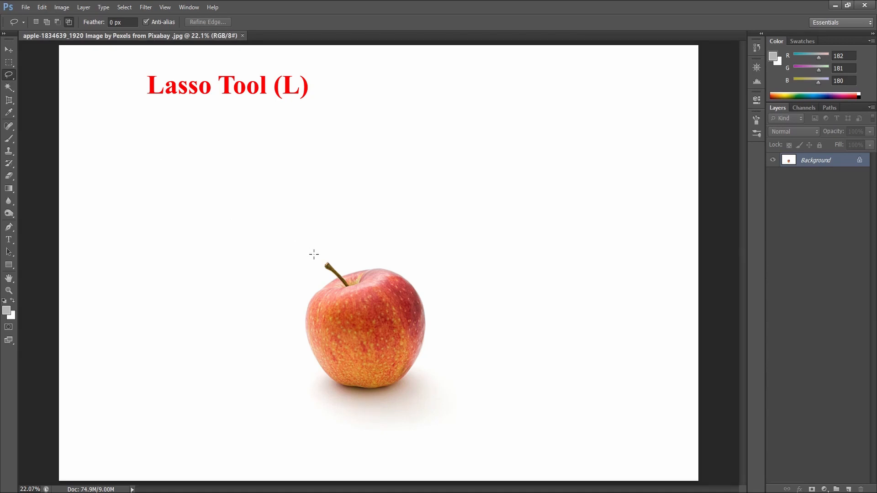
{"action": "mouse_move", "coordinate": [306, 263]}
{"action": "left_mouse_down"}
{"action": "mouse_move", "coordinate": [287, 336]}
{"action": "mouse_move", "coordinate": [305, 412]}
{"action": "mouse_move", "coordinate": [325, 434]}
{"action": "mouse_move", "coordinate": [357, 446]}
{"action": "mouse_move", "coordinate": [422, 429]}
{"action": "mouse_move", "coordinate": [445, 406]}
{"action": "mouse_move", "coordinate": [450, 365]}
{"action": "mouse_move", "coordinate": [447, 321]}
{"action": "mouse_move", "coordinate": [421, 267]}
{"action": "mouse_move", "coordinate": [404, 253]}
{"action": "mouse_move", "coordinate": [315, 255]}
{"action": "left_mouse_up"}
Step: Move the lassoed apple slightly up and to the left, and step backward to undo the move
{"action": "left_click", "coordinate": [8, 49]}
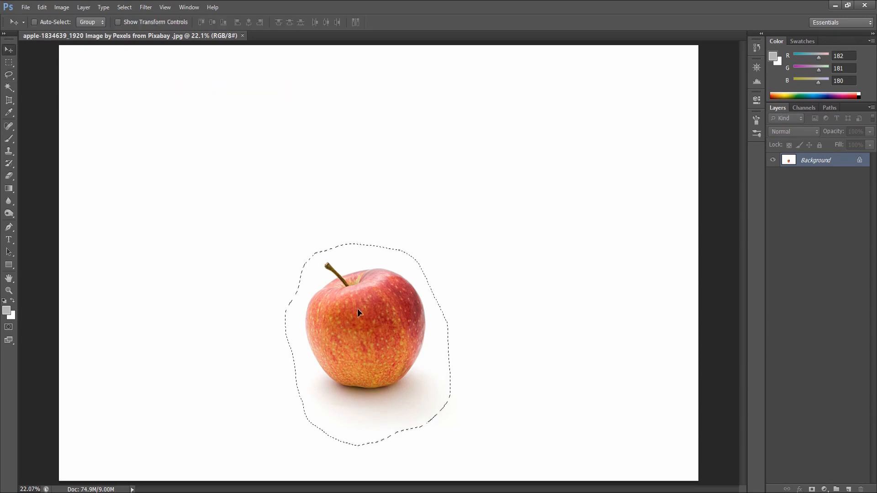
{"action": "mouse_move", "coordinate": [357, 312]}
{"action": "left_mouse_down"}
{"action": "mouse_move", "coordinate": [311, 194]}
{"action": "mouse_move", "coordinate": [454, 272]}
{"action": "mouse_move", "coordinate": [320, 205]}
{"action": "mouse_move", "coordinate": [448, 252]}
{"action": "mouse_move", "coordinate": [398, 312]}
{"action": "mouse_move", "coordinate": [342, 304]}
{"action": "left_mouse_up"}
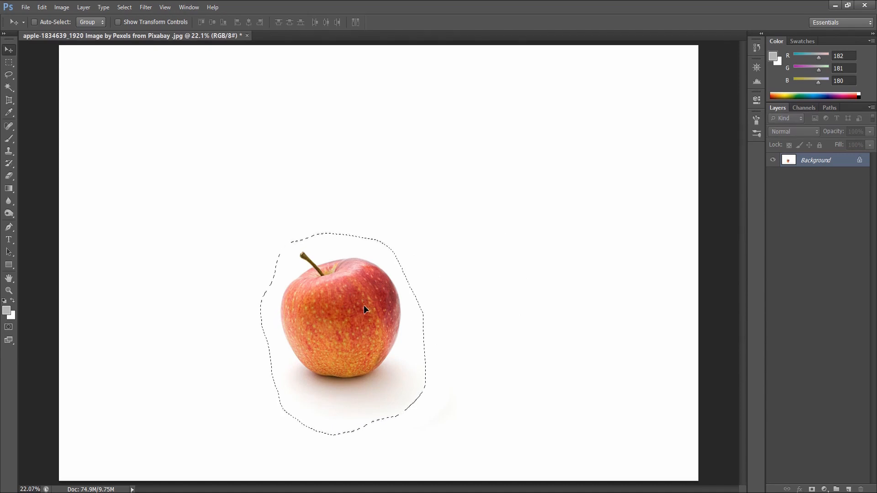
{"action": "left_click", "coordinate": [41, 7]}
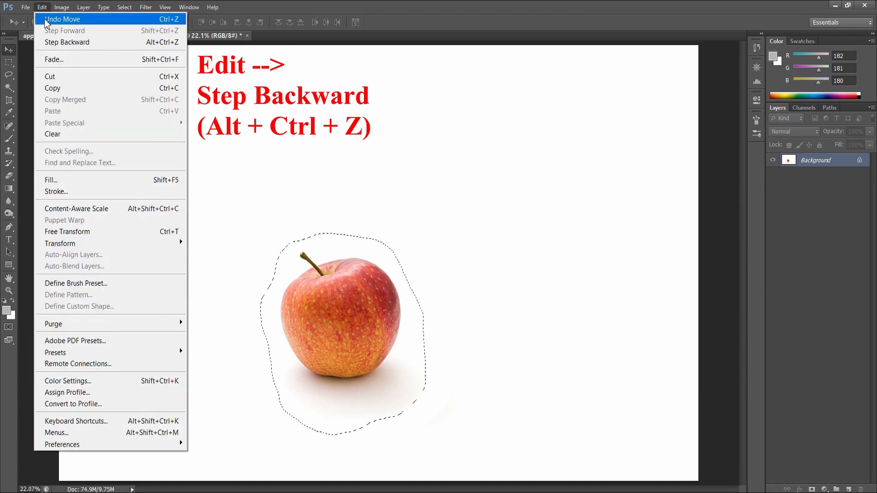
{"action": "left_click", "coordinate": [72, 44]}
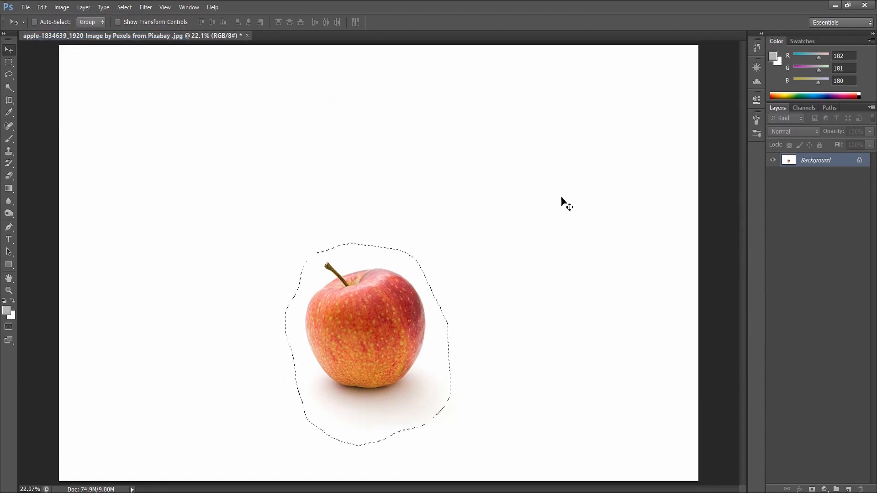
Step: Extend the selection with four overlapping freehand Lasso loops above and beside the apple, using Add to Selection
{"action": "key", "text": "l"}
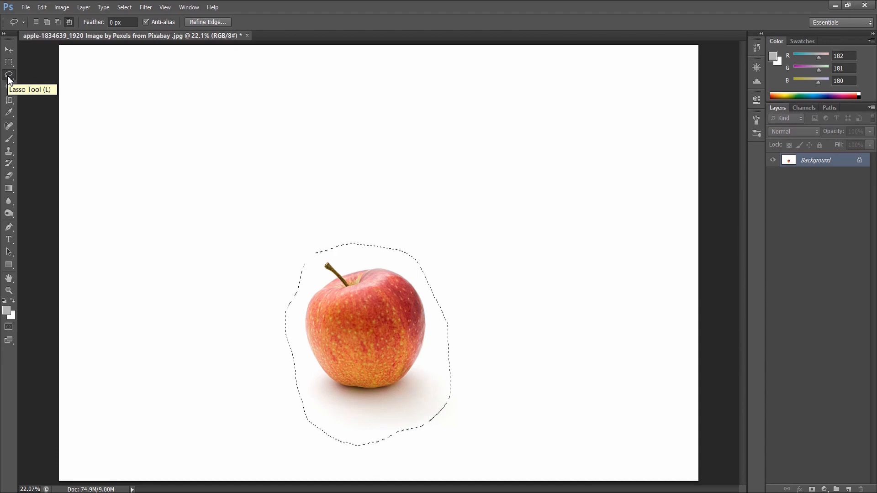
{"action": "left_click", "coordinate": [39, 21]}
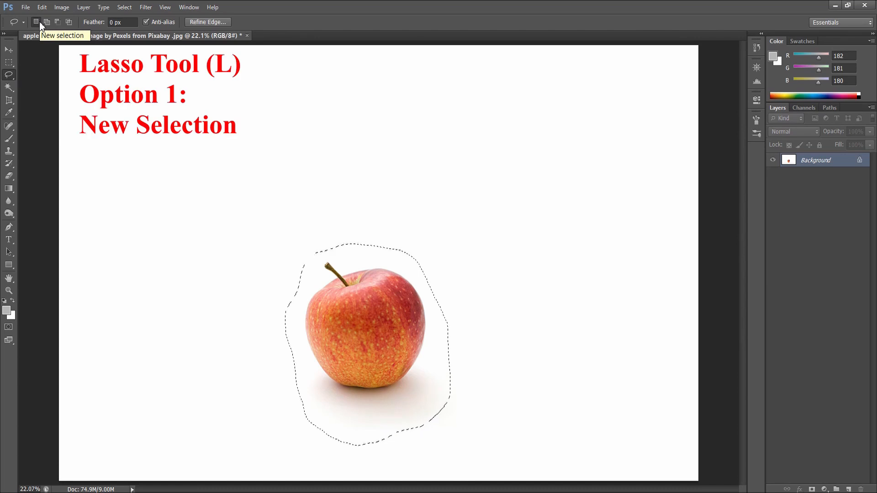
{"action": "left_click", "coordinate": [46, 22]}
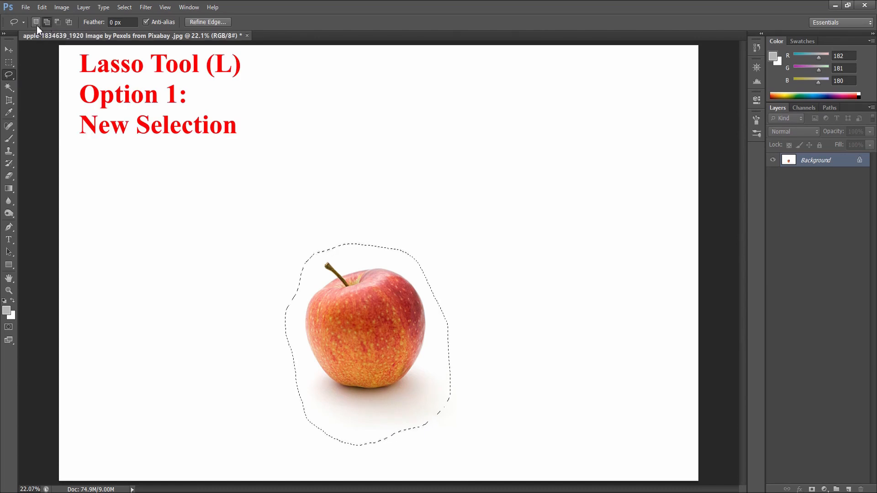
{"action": "left_click", "coordinate": [47, 21]}
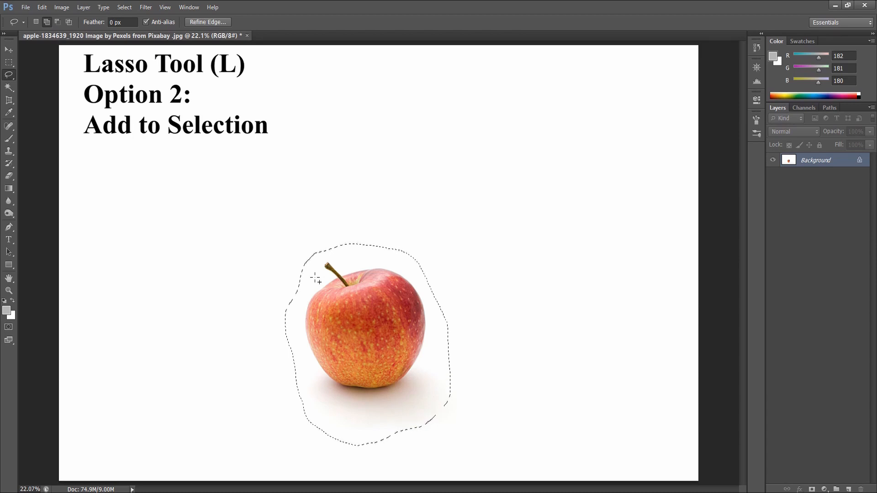
{"action": "mouse_move", "coordinate": [316, 278]}
{"action": "left_mouse_down"}
{"action": "mouse_move", "coordinate": [285, 237]}
{"action": "mouse_move", "coordinate": [285, 197]}
{"action": "mouse_move", "coordinate": [308, 168]}
{"action": "mouse_move", "coordinate": [356, 161]}
{"action": "mouse_move", "coordinate": [396, 172]}
{"action": "mouse_move", "coordinate": [429, 210]}
{"action": "mouse_move", "coordinate": [421, 255]}
{"action": "mouse_move", "coordinate": [399, 274]}
{"action": "mouse_move", "coordinate": [316, 277]}
{"action": "left_mouse_up"}
{"action": "mouse_move", "coordinate": [376, 258]}
{"action": "left_mouse_down"}
{"action": "mouse_move", "coordinate": [410, 205]}
{"action": "mouse_move", "coordinate": [484, 217]}
{"action": "mouse_move", "coordinate": [521, 277]}
{"action": "mouse_move", "coordinate": [490, 325]}
{"action": "mouse_move", "coordinate": [430, 327]}
{"action": "mouse_move", "coordinate": [377, 253]}
{"action": "left_mouse_up"}
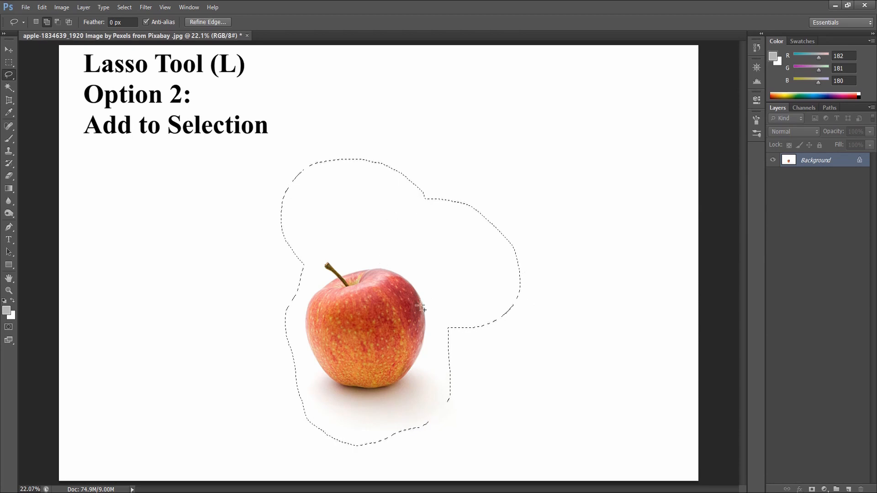
{"action": "mouse_move", "coordinate": [297, 227]}
{"action": "left_mouse_down"}
{"action": "mouse_move", "coordinate": [189, 242]}
{"action": "mouse_move", "coordinate": [192, 282]}
{"action": "mouse_move", "coordinate": [218, 323]}
{"action": "mouse_move", "coordinate": [279, 342]}
{"action": "mouse_move", "coordinate": [315, 312]}
{"action": "mouse_move", "coordinate": [320, 291]}
{"action": "mouse_move", "coordinate": [299, 233]}
{"action": "left_mouse_up"}
{"action": "mouse_move", "coordinate": [270, 271]}
{"action": "left_mouse_down"}
{"action": "mouse_move", "coordinate": [225, 153]}
{"action": "mouse_move", "coordinate": [309, 88]}
{"action": "mouse_move", "coordinate": [441, 140]}
{"action": "mouse_move", "coordinate": [462, 192]}
{"action": "mouse_move", "coordinate": [408, 271]}
{"action": "mouse_move", "coordinate": [345, 285]}
{"action": "mouse_move", "coordinate": [267, 256]}
{"action": "left_mouse_up"}
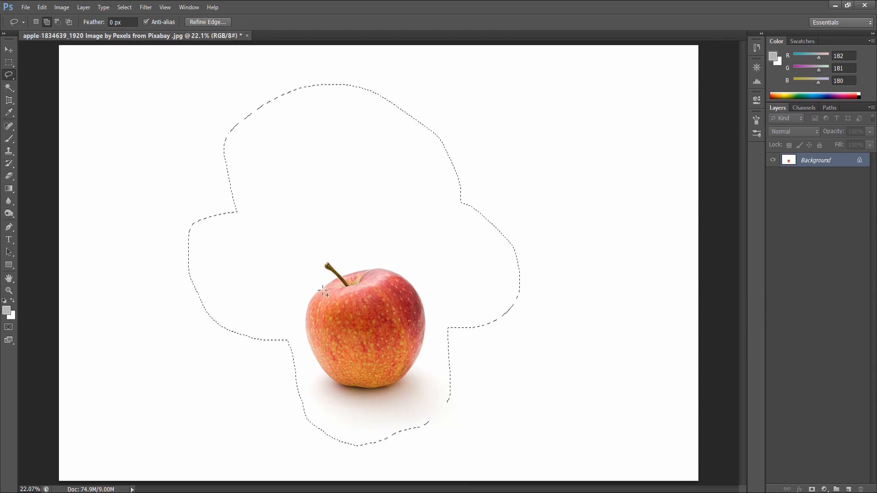
Step: Cut away the left, upper, right and lower parts of the selection with freehand Lasso loops, using Subtract from Selection
{"action": "left_click", "coordinate": [58, 21]}
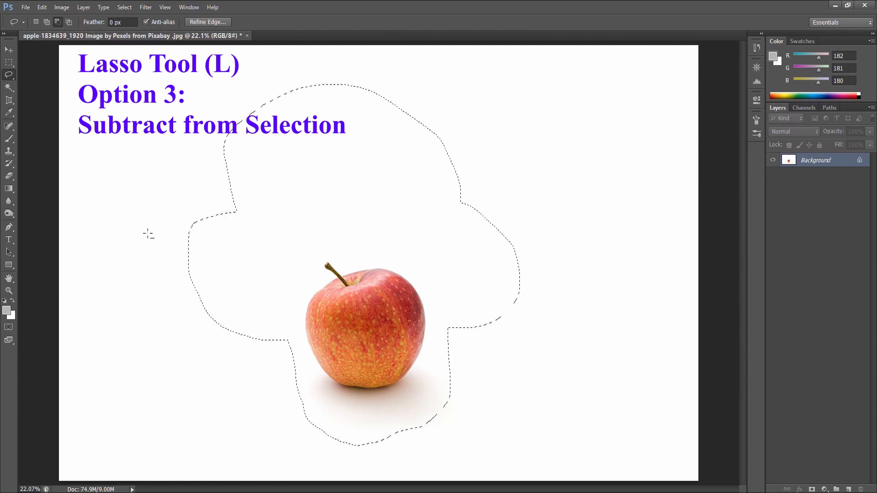
{"action": "mouse_move", "coordinate": [148, 234]}
{"action": "left_mouse_down"}
{"action": "mouse_move", "coordinate": [165, 175]}
{"action": "mouse_move", "coordinate": [202, 133]}
{"action": "mouse_move", "coordinate": [269, 159]}
{"action": "mouse_move", "coordinate": [304, 201]}
{"action": "mouse_move", "coordinate": [310, 265]}
{"action": "mouse_move", "coordinate": [288, 310]}
{"action": "mouse_move", "coordinate": [200, 334]}
{"action": "mouse_move", "coordinate": [174, 313]}
{"action": "mouse_move", "coordinate": [146, 231]}
{"action": "left_mouse_up"}
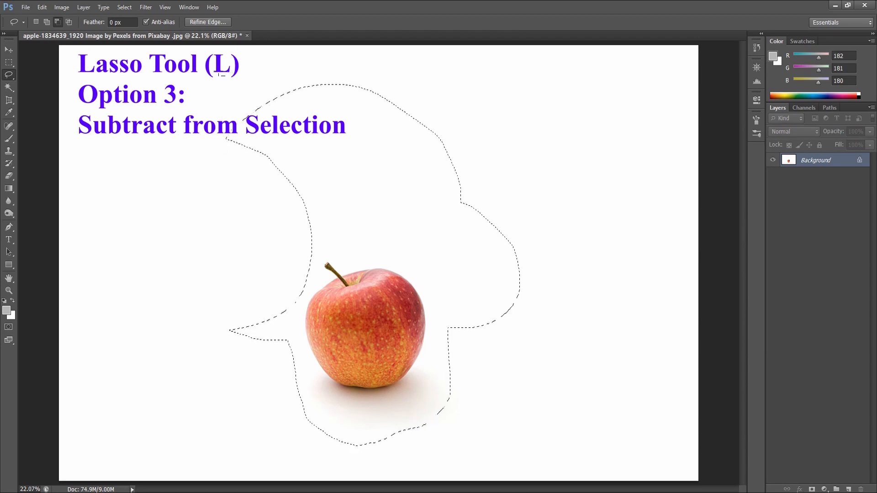
{"action": "mouse_move", "coordinate": [220, 74]}
{"action": "left_mouse_down"}
{"action": "mouse_move", "coordinate": [201, 167]}
{"action": "mouse_move", "coordinate": [310, 229]}
{"action": "mouse_move", "coordinate": [380, 230]}
{"action": "mouse_move", "coordinate": [475, 176]}
{"action": "mouse_move", "coordinate": [478, 135]}
{"action": "mouse_move", "coordinate": [415, 99]}
{"action": "mouse_move", "coordinate": [324, 77]}
{"action": "mouse_move", "coordinate": [227, 75]}
{"action": "left_mouse_up"}
{"action": "mouse_move", "coordinate": [420, 152]}
{"action": "left_mouse_down"}
{"action": "mouse_move", "coordinate": [378, 200]}
{"action": "mouse_move", "coordinate": [390, 300]}
{"action": "mouse_move", "coordinate": [431, 379]}
{"action": "mouse_move", "coordinate": [510, 395]}
{"action": "mouse_move", "coordinate": [558, 355]}
{"action": "mouse_move", "coordinate": [563, 277]}
{"action": "mouse_move", "coordinate": [548, 218]}
{"action": "mouse_move", "coordinate": [508, 184]}
{"action": "mouse_move", "coordinate": [420, 151]}
{"action": "left_mouse_up"}
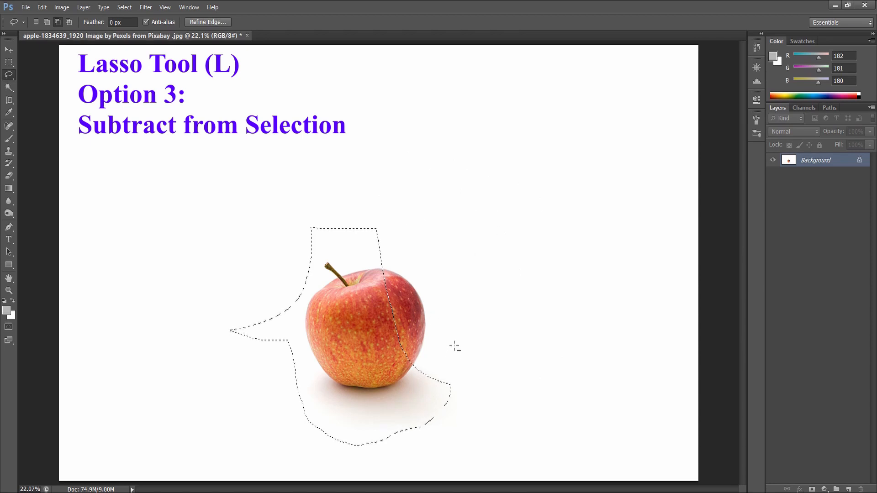
{"action": "mouse_move", "coordinate": [452, 336]}
{"action": "left_mouse_down"}
{"action": "mouse_move", "coordinate": [311, 338]}
{"action": "mouse_move", "coordinate": [247, 372]}
{"action": "mouse_move", "coordinate": [253, 408]}
{"action": "mouse_move", "coordinate": [338, 462]}
{"action": "mouse_move", "coordinate": [445, 461]}
{"action": "mouse_move", "coordinate": [511, 419]}
{"action": "mouse_move", "coordinate": [487, 366]}
{"action": "mouse_move", "coordinate": [452, 337]}
{"action": "left_mouse_up"}
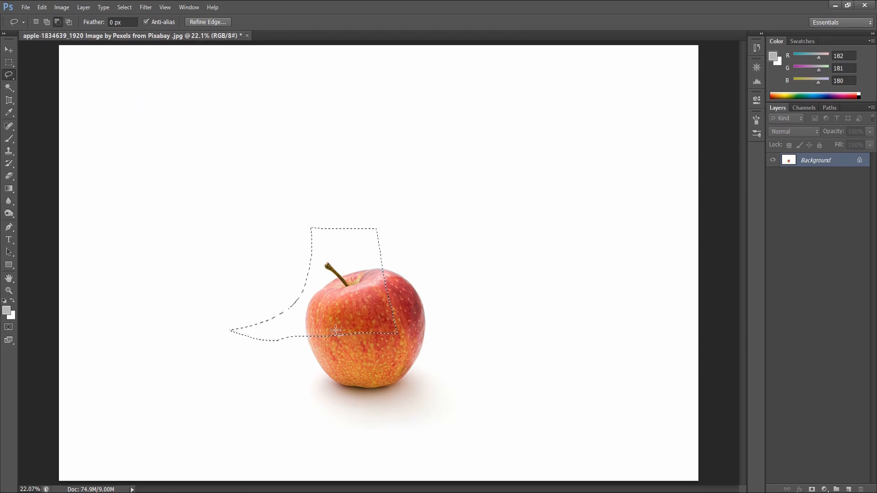
Step: Narrow the selection to a small patch on the apple with two freehand Lasso loops, using Intersect with Selection
{"action": "left_click", "coordinate": [70, 21]}
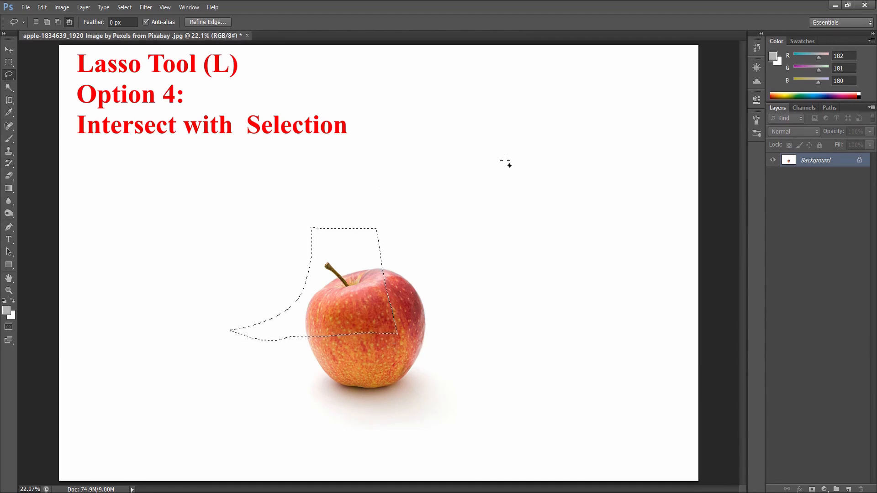
{"action": "mouse_move", "coordinate": [515, 175]}
{"action": "left_mouse_down"}
{"action": "mouse_move", "coordinate": [431, 176]}
{"action": "mouse_move", "coordinate": [386, 204]}
{"action": "left_mouse_up"}
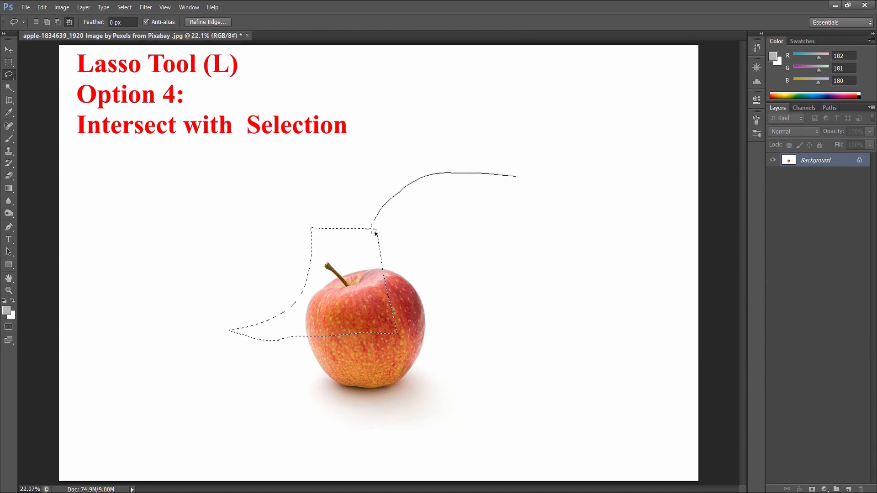
{"action": "mouse_move", "coordinate": [396, 352]}
{"action": "left_mouse_down"}
{"action": "mouse_move", "coordinate": [487, 383]}
{"action": "mouse_move", "coordinate": [523, 341]}
{"action": "mouse_move", "coordinate": [543, 246]}
{"action": "mouse_move", "coordinate": [517, 177]}
{"action": "left_mouse_up"}
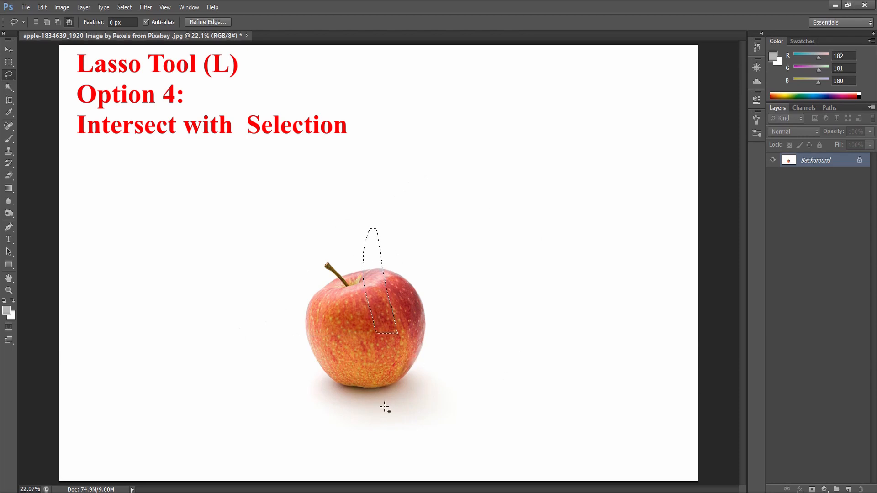
{"action": "mouse_move", "coordinate": [383, 406]}
{"action": "left_mouse_down"}
{"action": "mouse_move", "coordinate": [337, 350]}
{"action": "mouse_move", "coordinate": [343, 305]}
{"action": "mouse_move", "coordinate": [386, 287]}
{"action": "left_mouse_up"}
{"action": "mouse_move", "coordinate": [432, 329]}
{"action": "left_mouse_down"}
{"action": "mouse_move", "coordinate": [422, 370]}
{"action": "mouse_move", "coordinate": [375, 399]}
{"action": "left_mouse_up"}
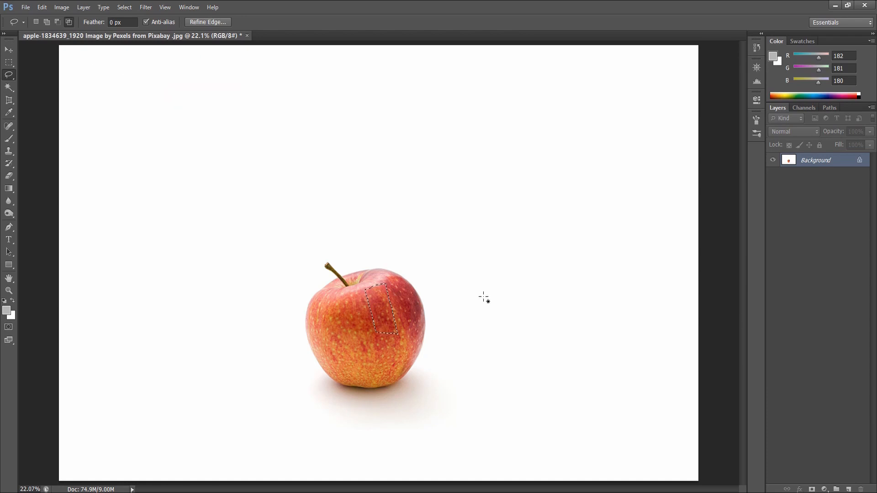
Step: Deselect the patch and outline the apple with a six-sided Polygonal Lasso selection
{"action": "left_click", "coordinate": [132, 8]}
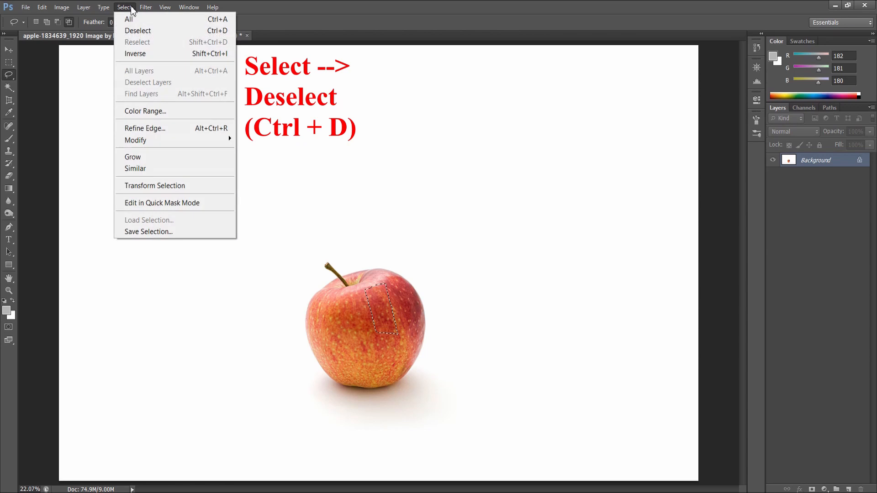
{"action": "left_click", "coordinate": [135, 34]}
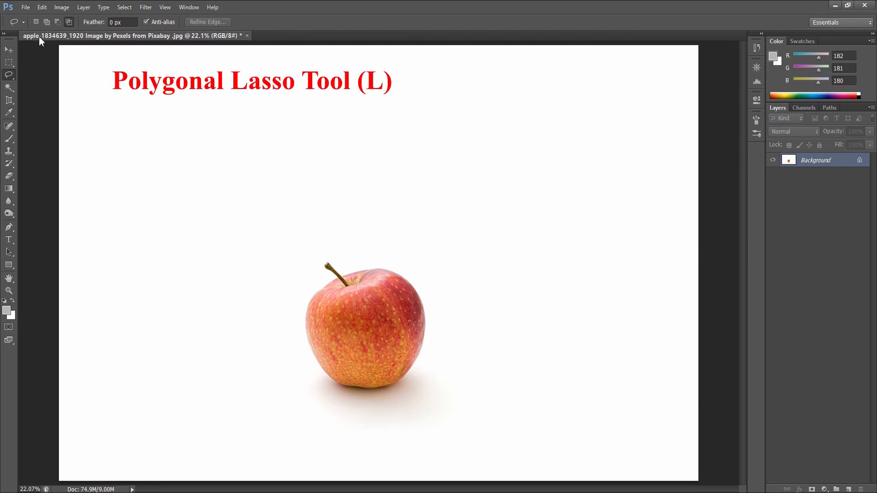
{"action": "right_click", "coordinate": [6, 77]}
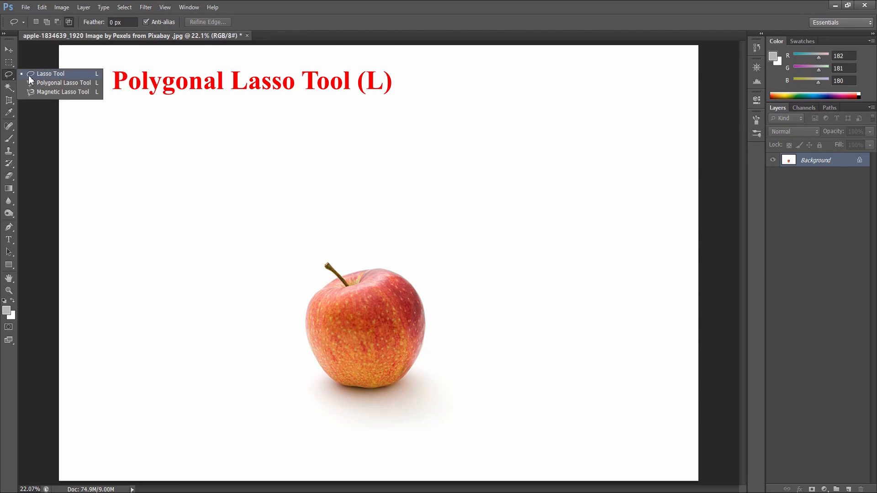
{"action": "left_click", "coordinate": [63, 83]}
{"action": "left_click", "coordinate": [421, 243]}
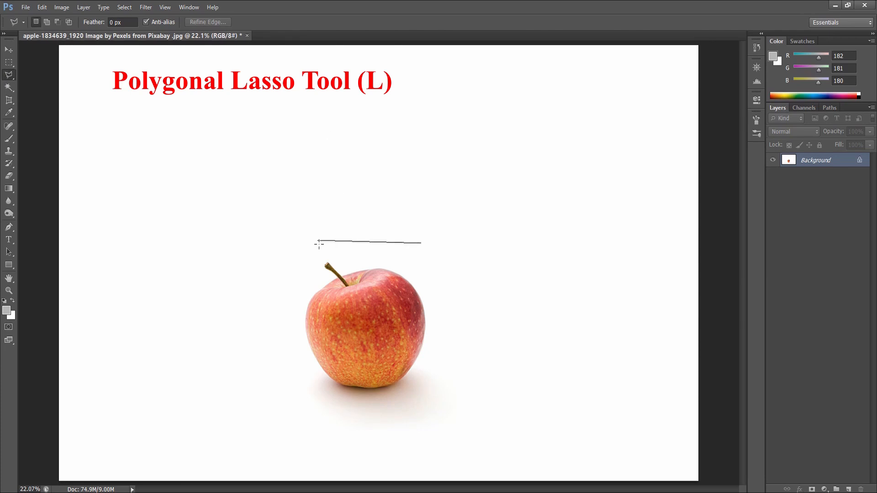
{"action": "left_click", "coordinate": [306, 245]}
{"action": "left_click", "coordinate": [252, 331]}
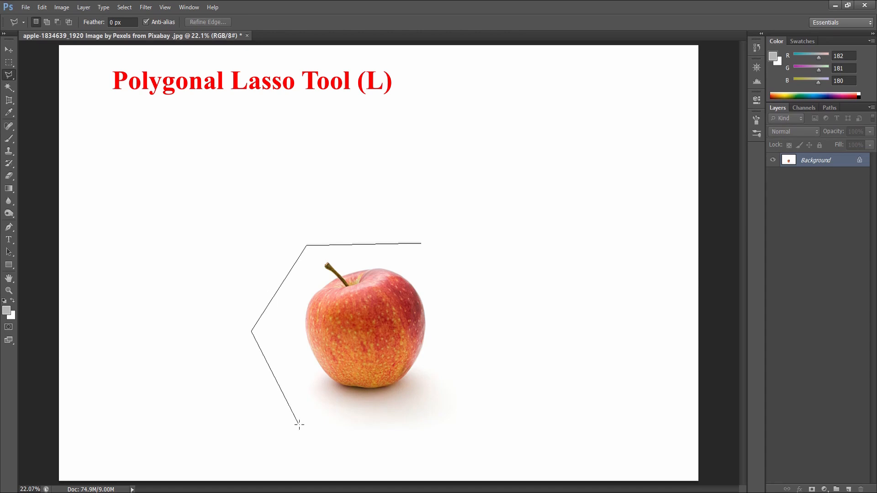
{"action": "left_click", "coordinate": [298, 423]}
{"action": "left_click", "coordinate": [432, 421]}
{"action": "left_click", "coordinate": [423, 244]}
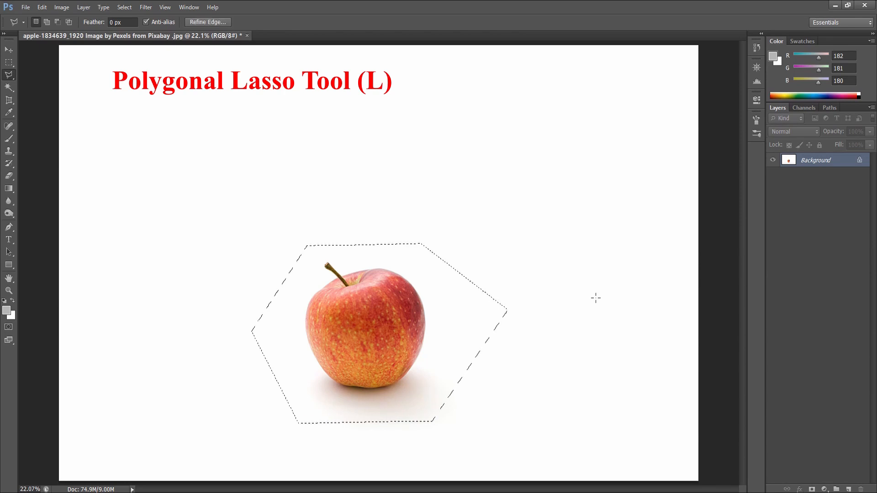
Step: Move the polygon-selected apple up and to the right, and step backward to undo the move
{"action": "left_click", "coordinate": [9, 49]}
{"action": "left_click_drag", "start_coordinate": [416, 353], "coordinate": [445, 256]}
{"action": "left_click", "coordinate": [41, 7]}
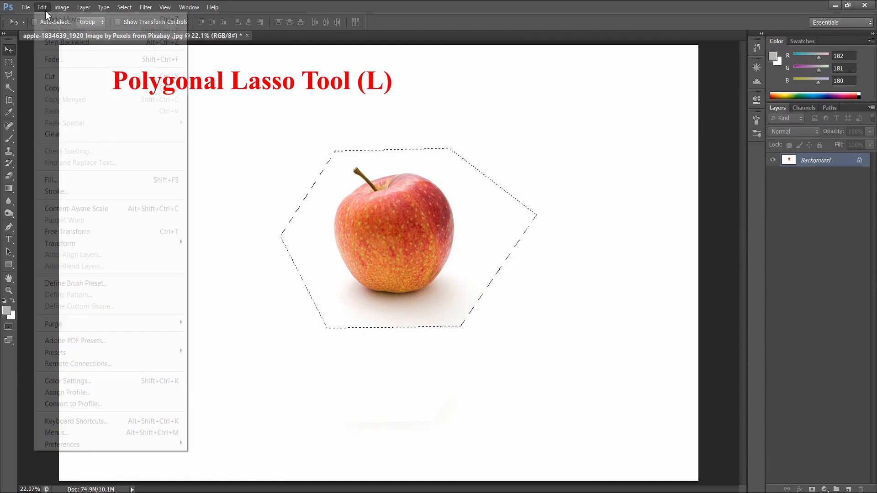
{"action": "left_click", "coordinate": [60, 43]}
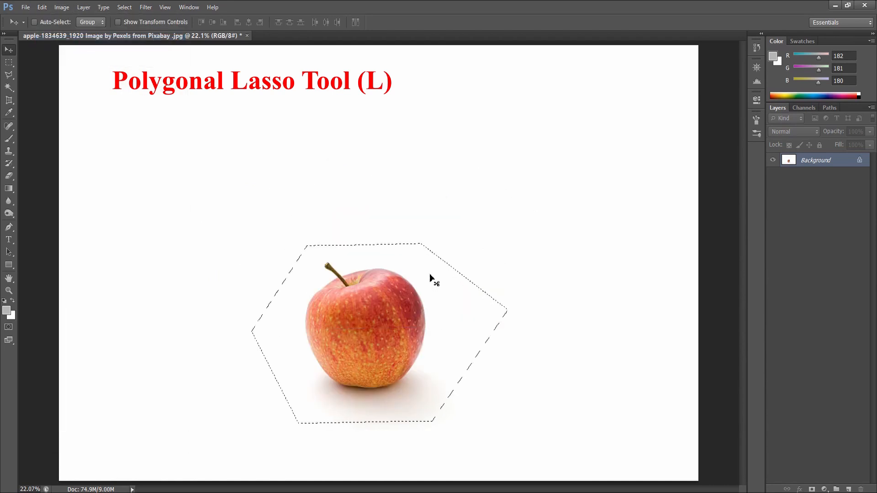
Step: Deselect the six-sided selection and enclose the apple in a triangular Polygonal Lasso selection
{"action": "left_click", "coordinate": [124, 8]}
{"action": "left_click", "coordinate": [134, 32]}
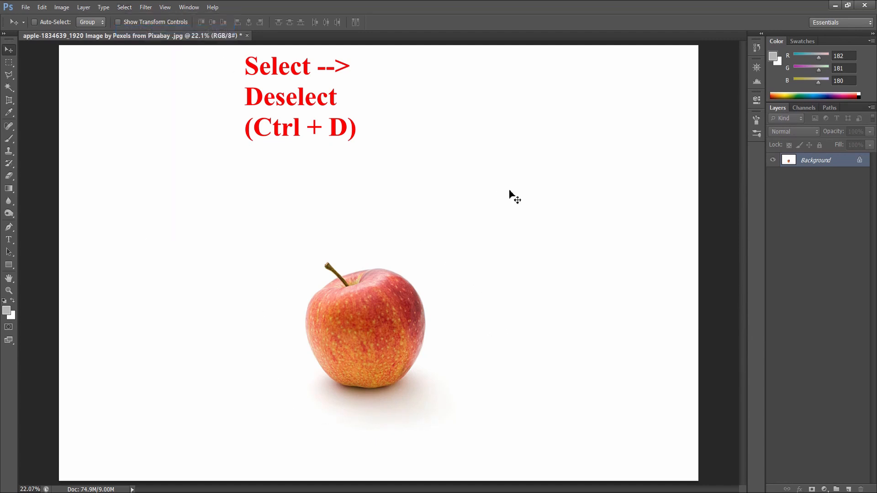
{"action": "left_click", "coordinate": [8, 78]}
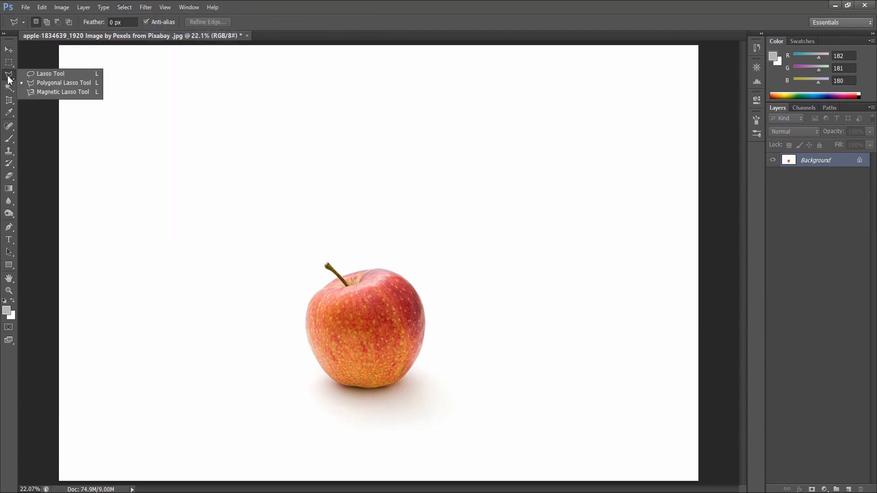
{"action": "left_click", "coordinate": [41, 84]}
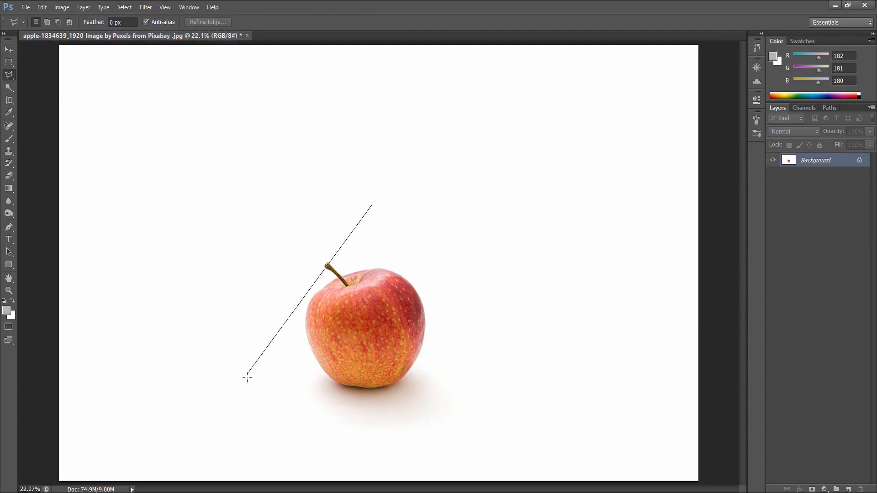
{"action": "left_click", "coordinate": [186, 414]}
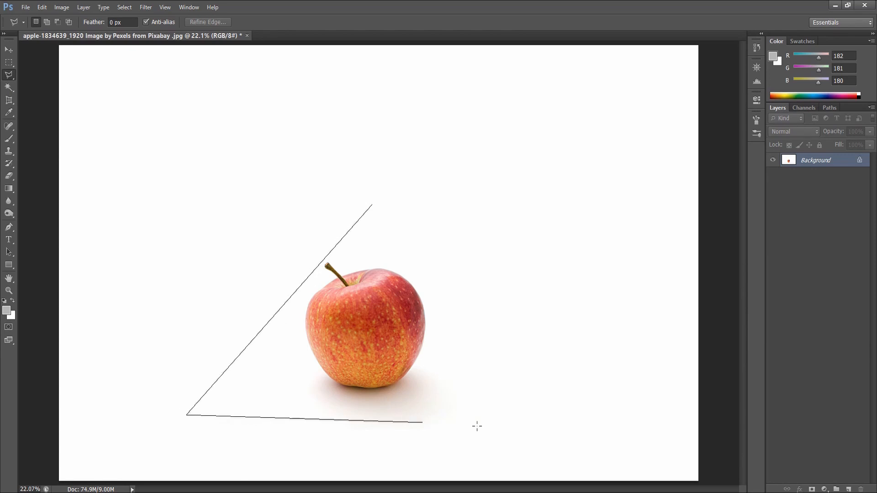
{"action": "left_click", "coordinate": [547, 410]}
{"action": "left_click", "coordinate": [374, 207]}
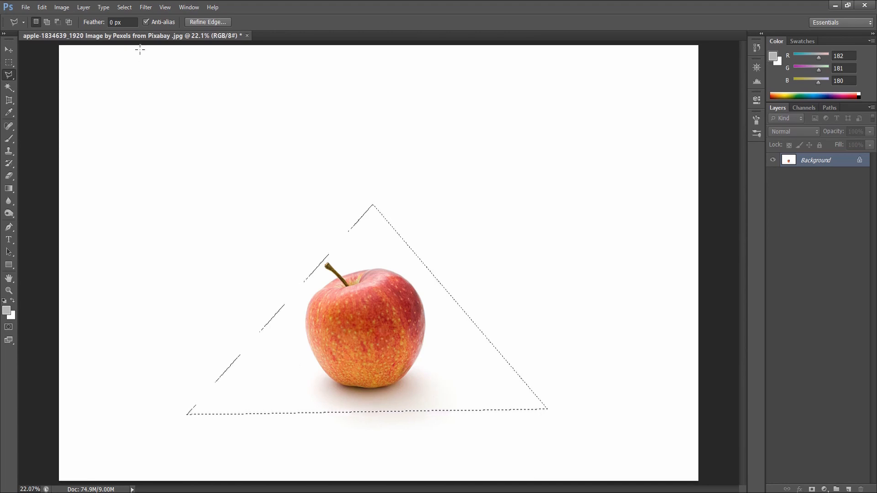
Step: Deselect the triangle and trace the edge of the apple and its stem with the Magnetic Lasso tool, closing the outline at its start
{"action": "left_click", "coordinate": [123, 7]}
{"action": "left_click", "coordinate": [132, 28]}
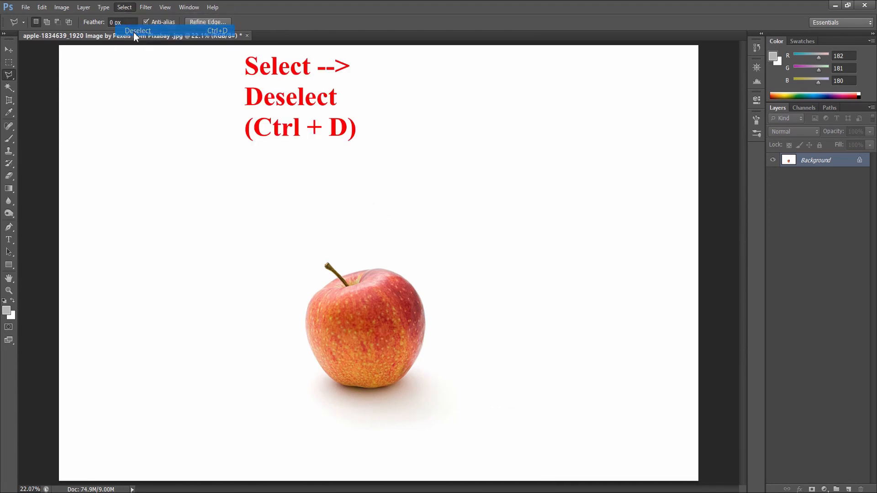
{"action": "left_click", "coordinate": [6, 81]}
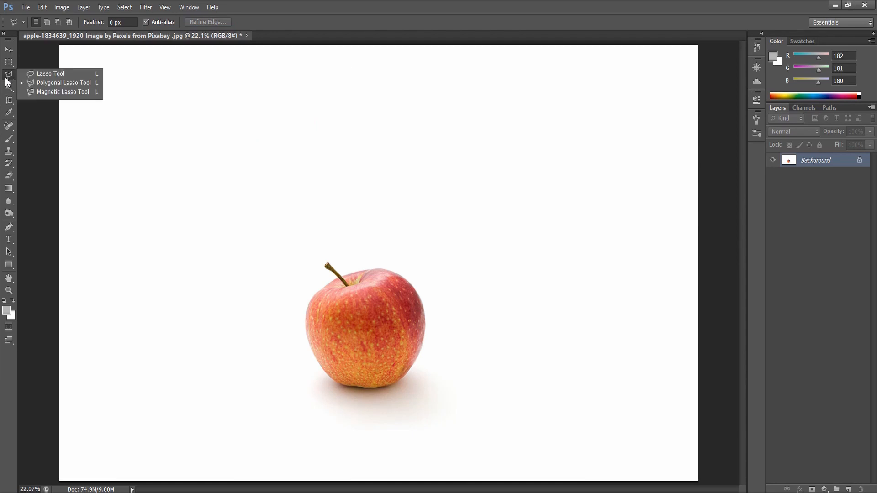
{"action": "left_click", "coordinate": [62, 93]}
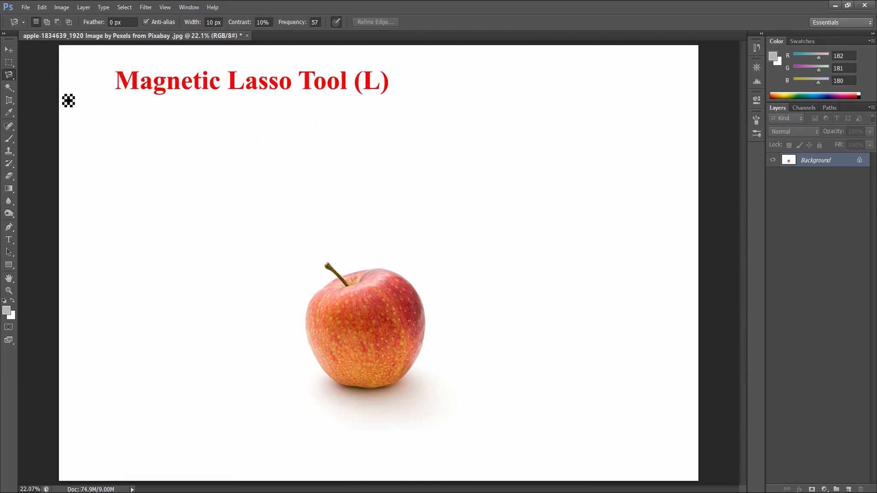
{"action": "key", "text": "ctrl+plus"}
{"action": "left_click", "coordinate": [165, 8]}
{"action": "left_click", "coordinate": [198, 97]}
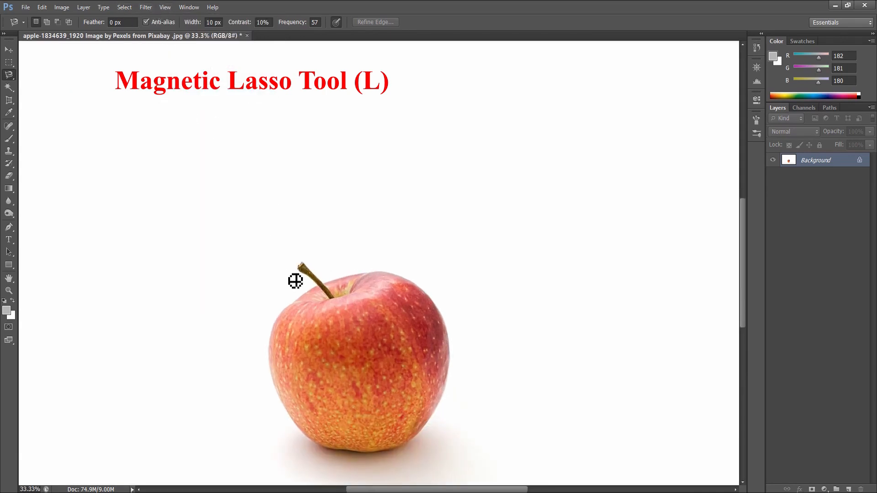
{"action": "left_click_drag", "start_coordinate": [283, 360], "coordinate": [254, 256]}
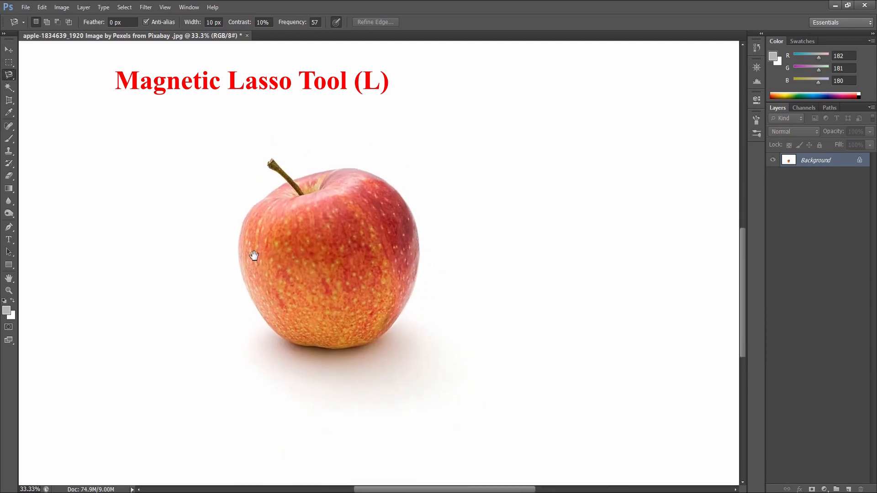
{"action": "left_click", "coordinate": [165, 7]}
{"action": "left_click", "coordinate": [183, 94]}
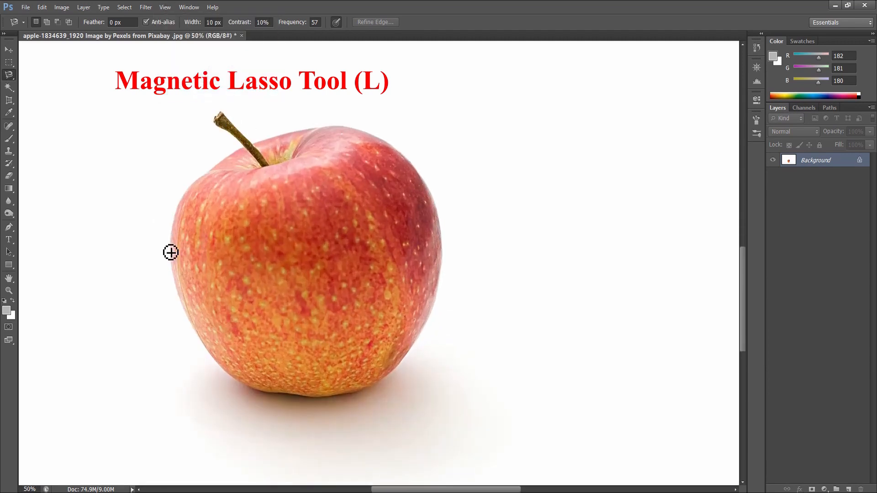
{"action": "left_click_drag", "start_coordinate": [143, 245], "coordinate": [208, 277]}
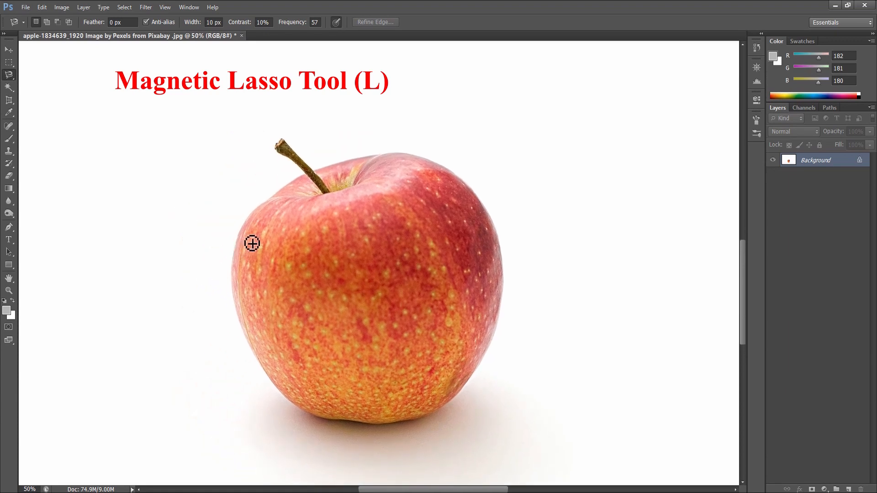
{"action": "left_click", "coordinate": [290, 187]}
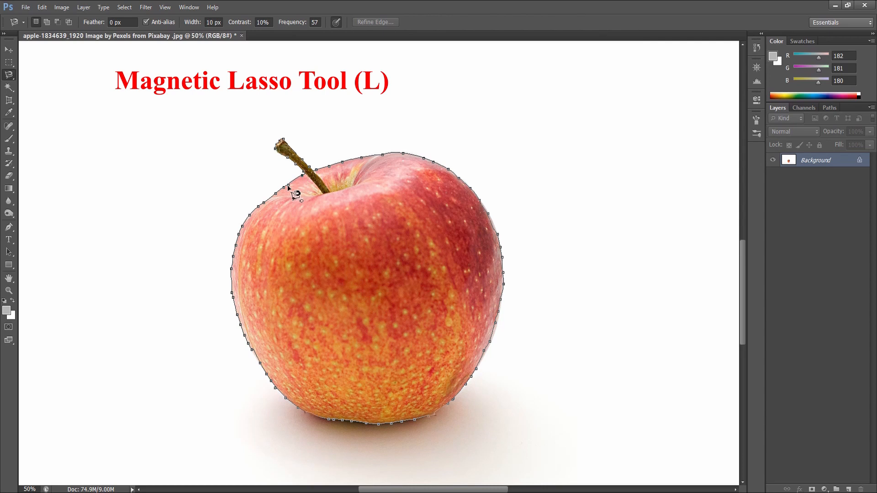
{"action": "left_click", "coordinate": [288, 187]}
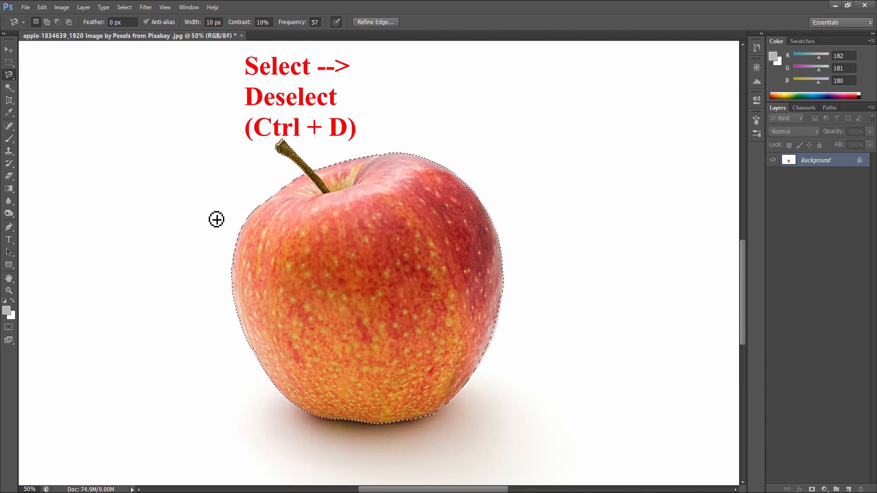
Step: Deselect the magnetic outline and enclose the whole apple and its shadow in a freehand Lasso loop
{"action": "left_click", "coordinate": [127, 7]}
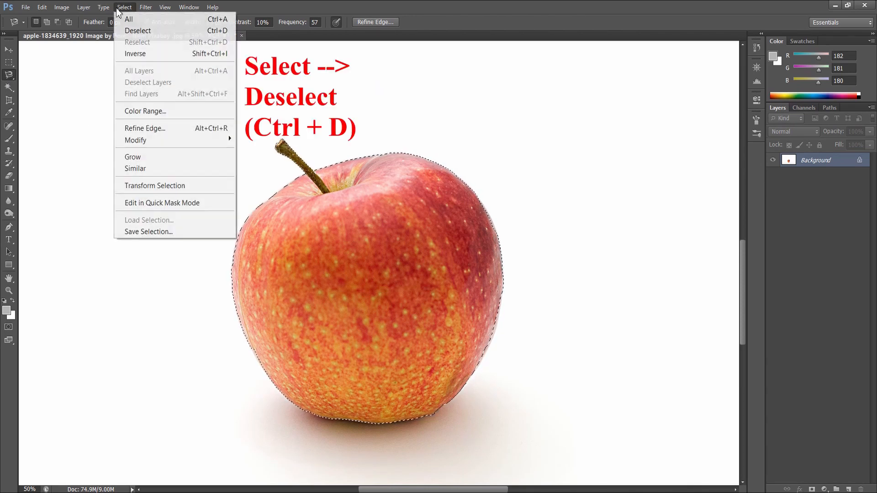
{"action": "left_click", "coordinate": [146, 32]}
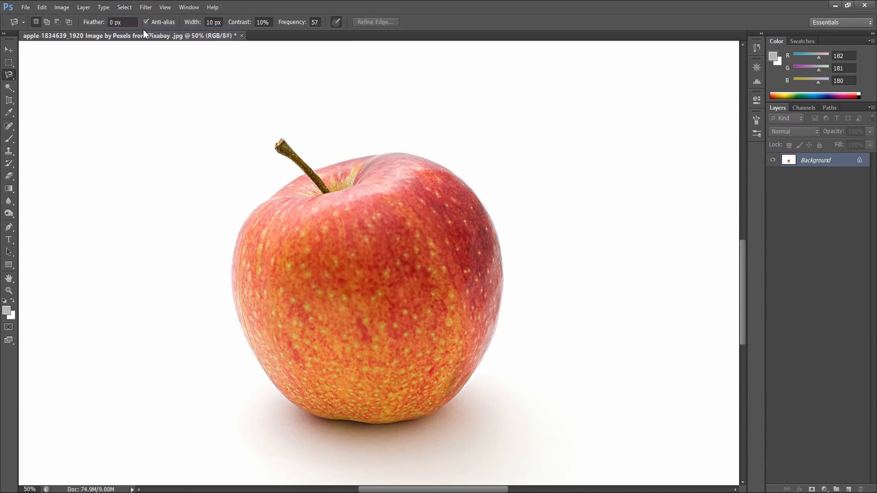
{"action": "left_click", "coordinate": [164, 7]}
{"action": "left_click", "coordinate": [185, 103]}
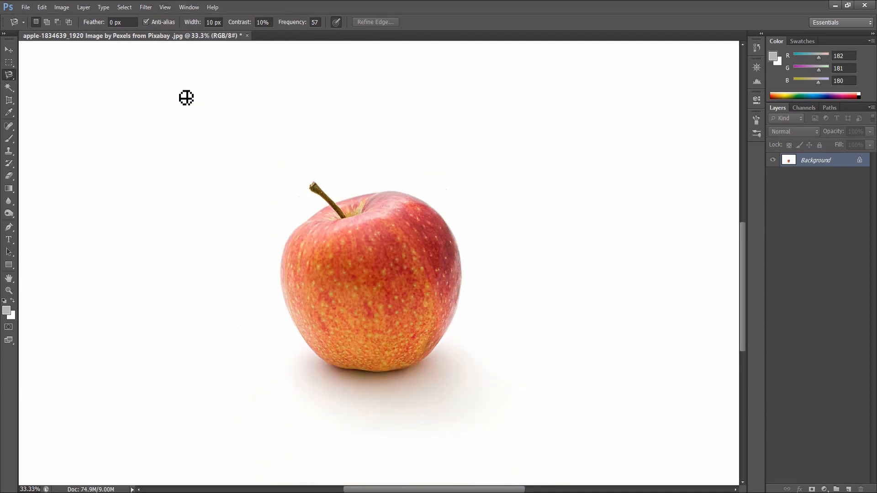
{"action": "left_click", "coordinate": [165, 7]}
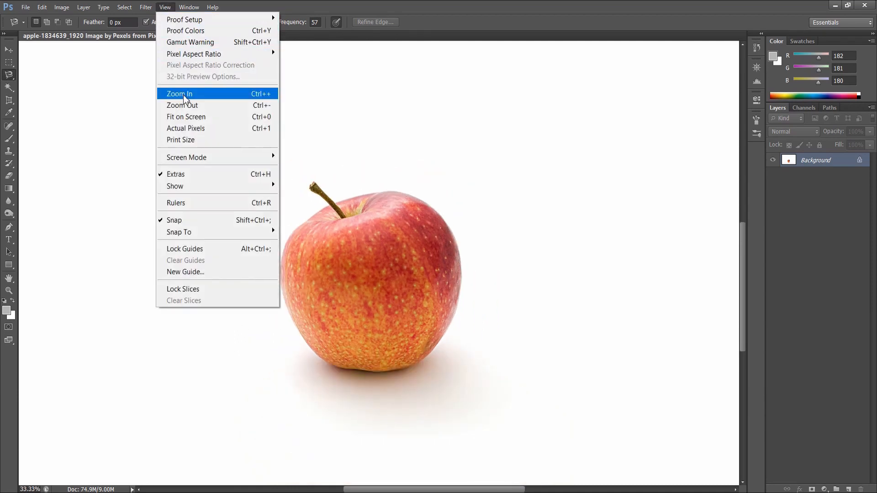
{"action": "left_click", "coordinate": [185, 106]}
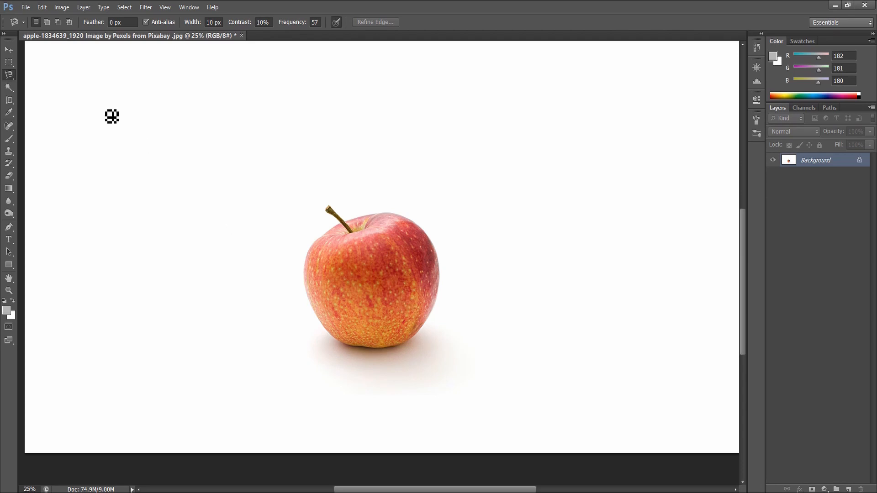
{"action": "left_click", "coordinate": [8, 78]}
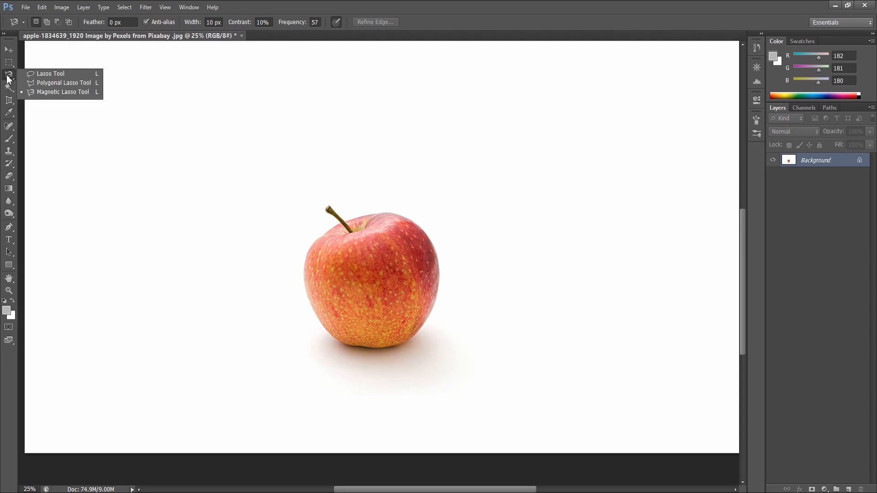
{"action": "left_click", "coordinate": [54, 73]}
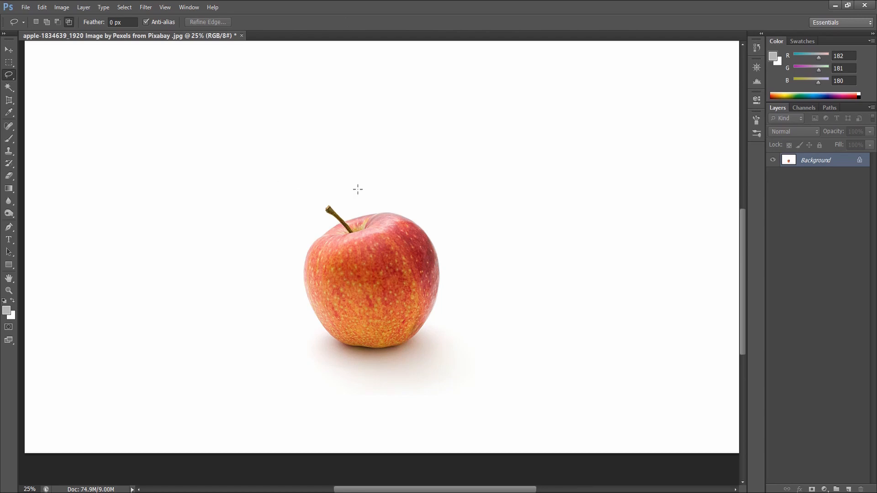
{"action": "mouse_move", "coordinate": [307, 370]}
{"action": "left_mouse_down"}
{"action": "mouse_move", "coordinate": [338, 402]}
{"action": "mouse_move", "coordinate": [397, 417]}
{"action": "left_mouse_up"}
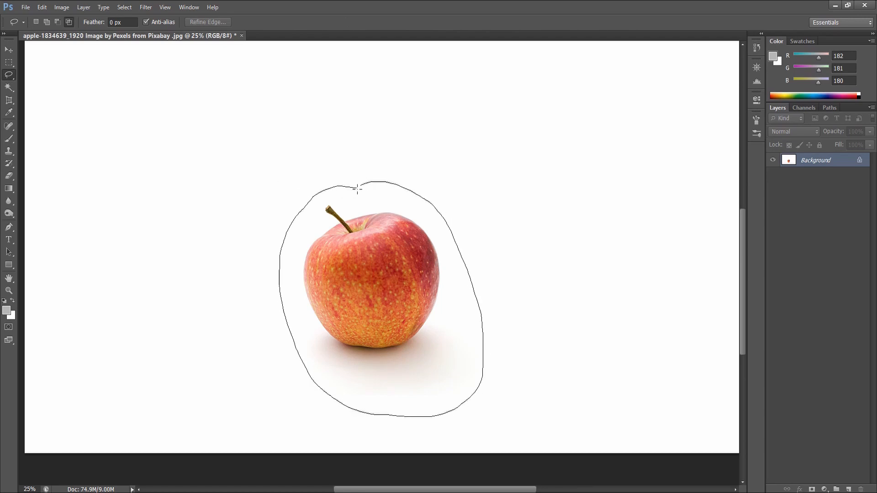
{"action": "left_click_drag", "start_coordinate": [357, 189], "coordinate": [358, 188]}
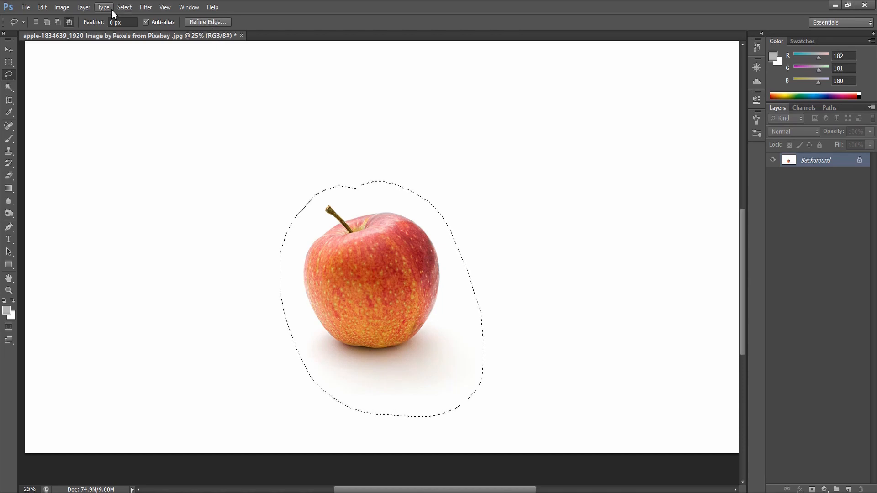
Step: Copy and paste the lassoed apple onto a new layer and move the copy to the left of the original apple
{"action": "left_click", "coordinate": [45, 7]}
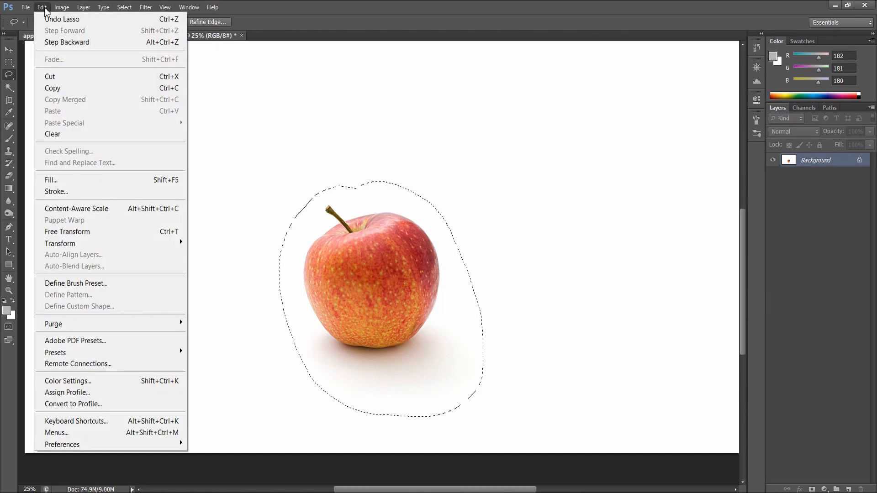
{"action": "left_click", "coordinate": [64, 88]}
{"action": "left_click", "coordinate": [42, 6]}
{"action": "left_click", "coordinate": [68, 113]}
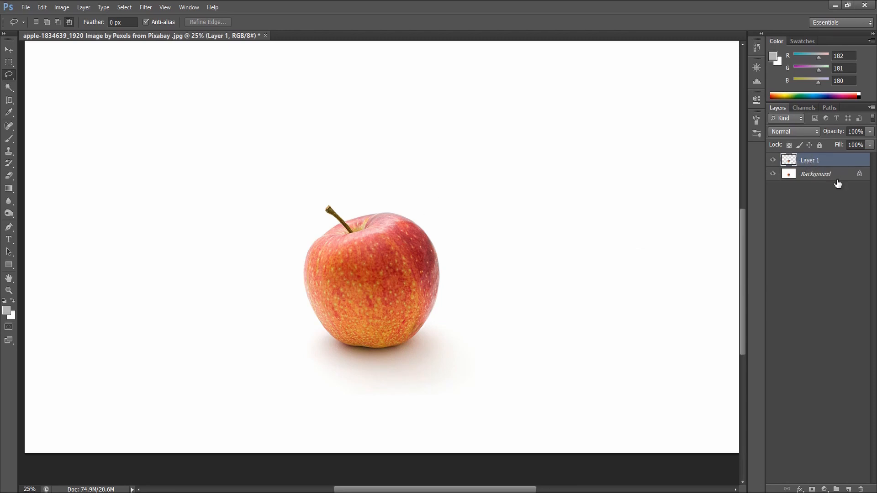
{"action": "key", "text": "v"}
{"action": "left_click_drag", "start_coordinate": [376, 291], "coordinate": [171, 288]}
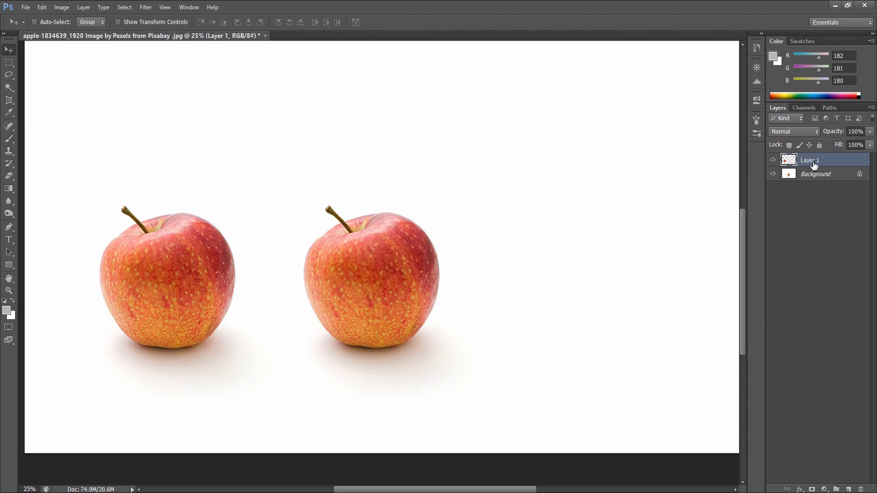
Step: Toggle the visibility of Layer 1 off and on twice to compare the image with and without the pasted apple
{"action": "left_click", "coordinate": [772, 160]}
{"action": "left_click", "coordinate": [773, 161]}
{"action": "left_click", "coordinate": [773, 160]}
{"action": "left_click", "coordinate": [772, 160]}
Step: Step backward to undo the move and the paste of the apple copy
{"action": "left_click", "coordinate": [46, 7]}
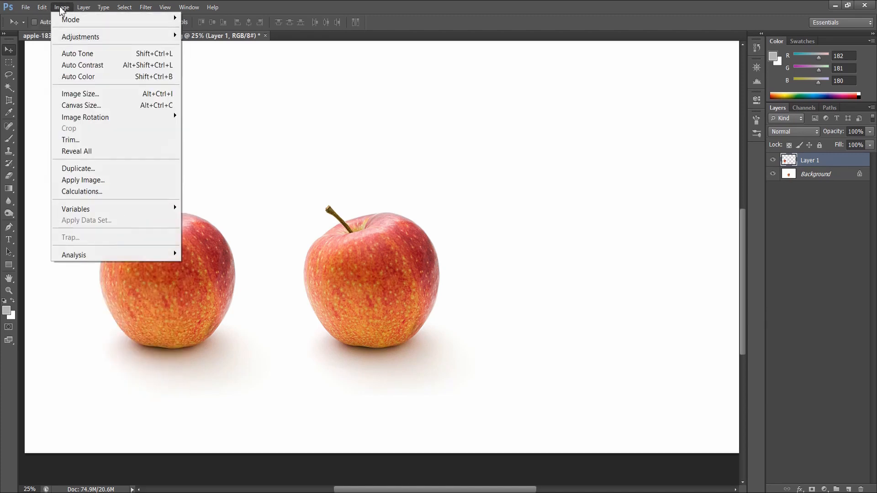
{"action": "left_click", "coordinate": [60, 42]}
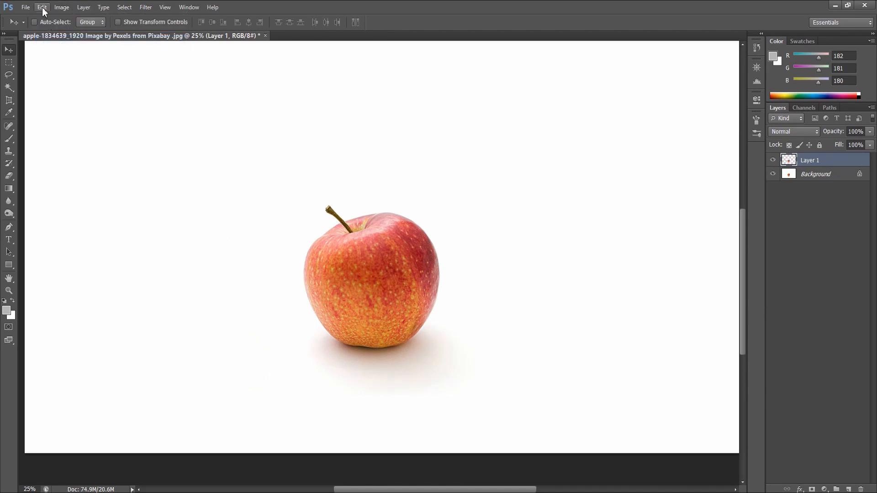
{"action": "left_click", "coordinate": [42, 6]}
{"action": "left_click", "coordinate": [60, 40]}
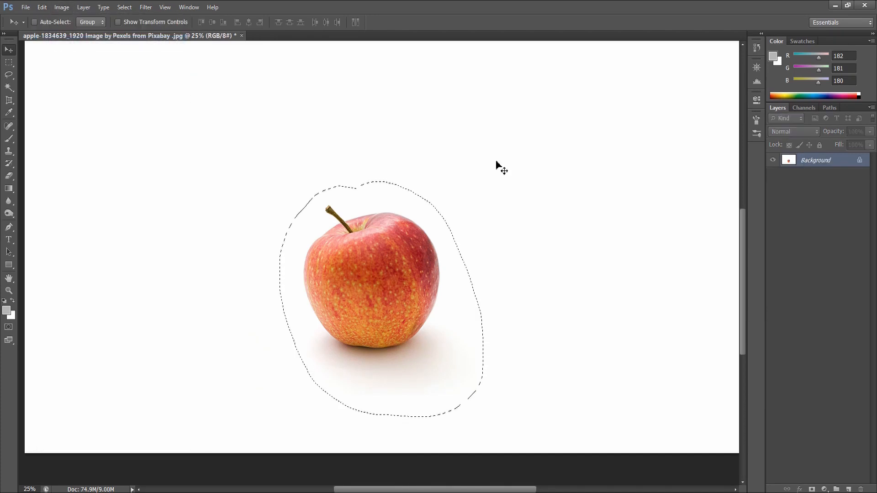
Step: Duplicate the lassoed apple onto a new layer with Layer Via Copy
{"action": "left_click", "coordinate": [84, 7]}
{"action": "mouse_move", "coordinate": [91, 19]}
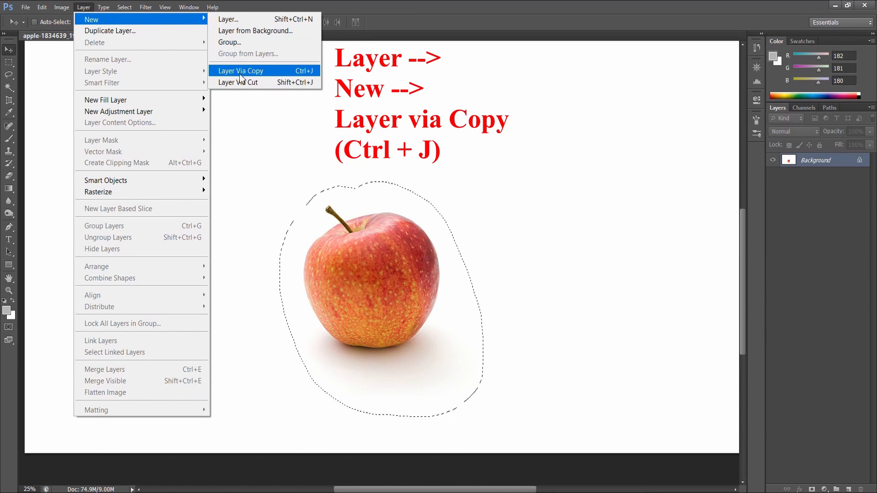
{"action": "left_click", "coordinate": [279, 73]}
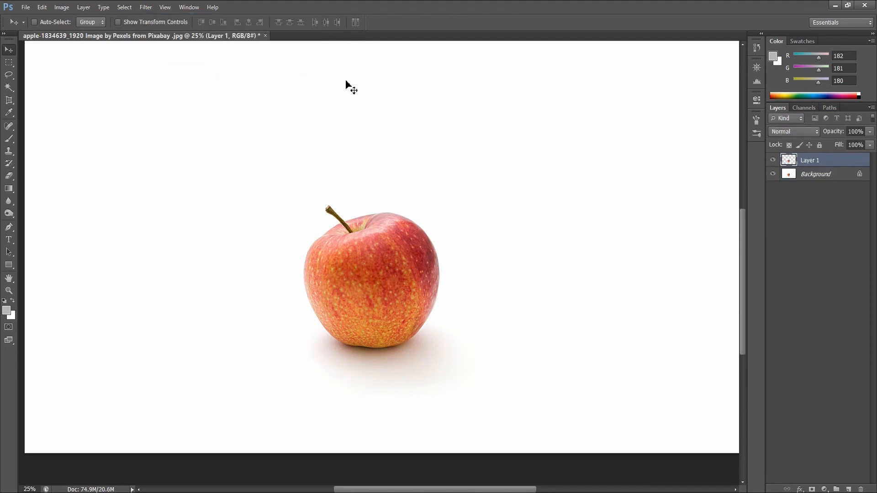
Step: Move the duplicated apple slightly up and to the right, and step backward to undo that move
{"action": "left_click_drag", "start_coordinate": [388, 300], "coordinate": [404, 281]}
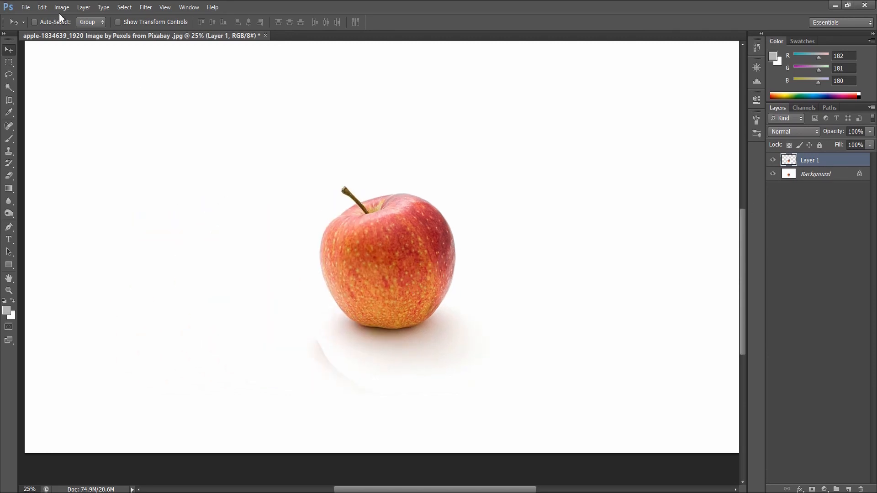
{"action": "left_click", "coordinate": [42, 7]}
{"action": "left_click", "coordinate": [56, 39]}
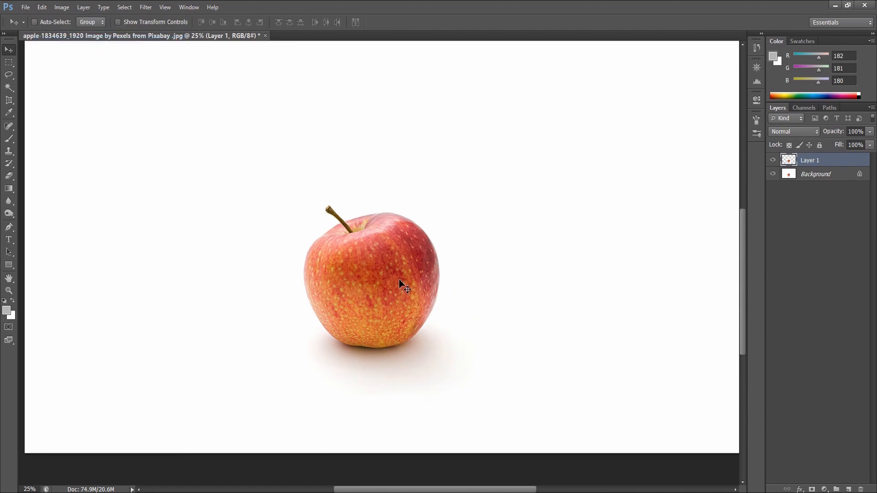
Step: Move the duplicated apple horizontally to the left of the original and switch to the Lasso tool
{"action": "left_click_drag", "start_coordinate": [395, 281], "coordinate": [151, 255]}
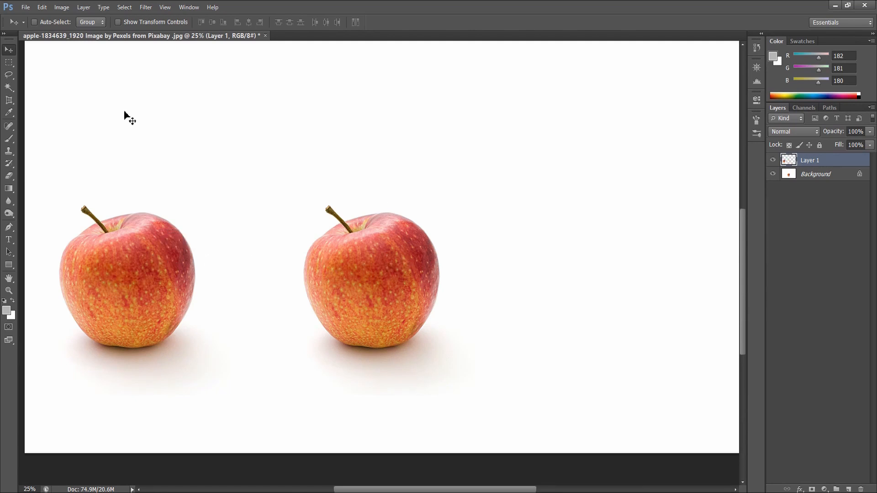
{"action": "left_click", "coordinate": [9, 76]}
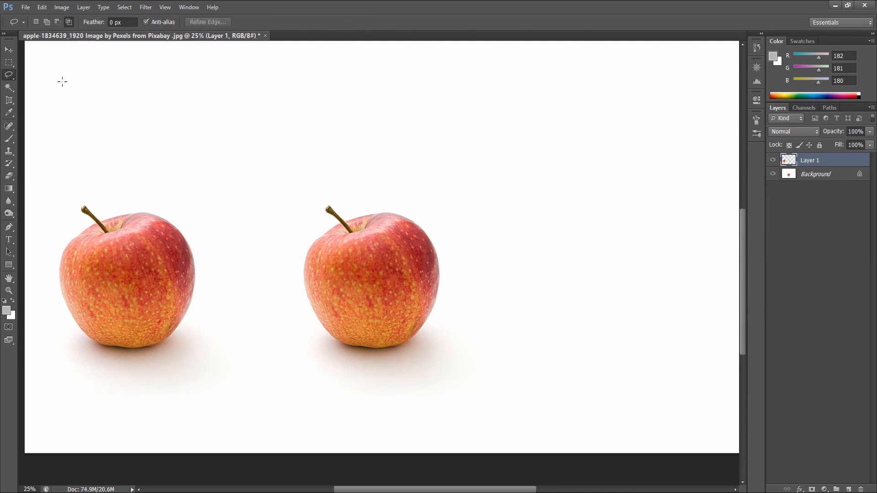
Step: Lasso loosely around the original apple and its shadow, and try to copy the selection from Layer 1
{"action": "mouse_move", "coordinate": [306, 204]}
{"action": "left_mouse_down"}
{"action": "mouse_move", "coordinate": [413, 201]}
{"action": "mouse_move", "coordinate": [469, 283]}
{"action": "mouse_move", "coordinate": [465, 387]}
{"action": "mouse_move", "coordinate": [352, 396]}
{"action": "mouse_move", "coordinate": [297, 286]}
{"action": "mouse_move", "coordinate": [300, 209]}
{"action": "mouse_move", "coordinate": [309, 203]}
{"action": "left_mouse_up"}
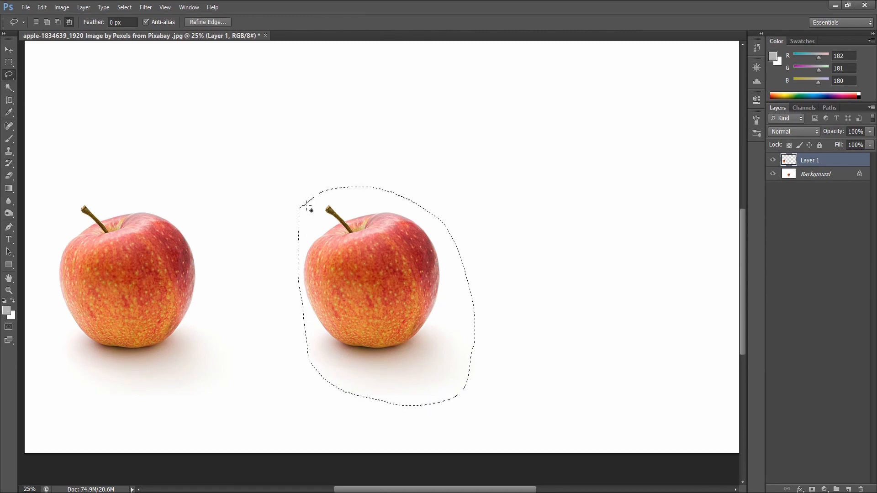
{"action": "left_click", "coordinate": [41, 7]}
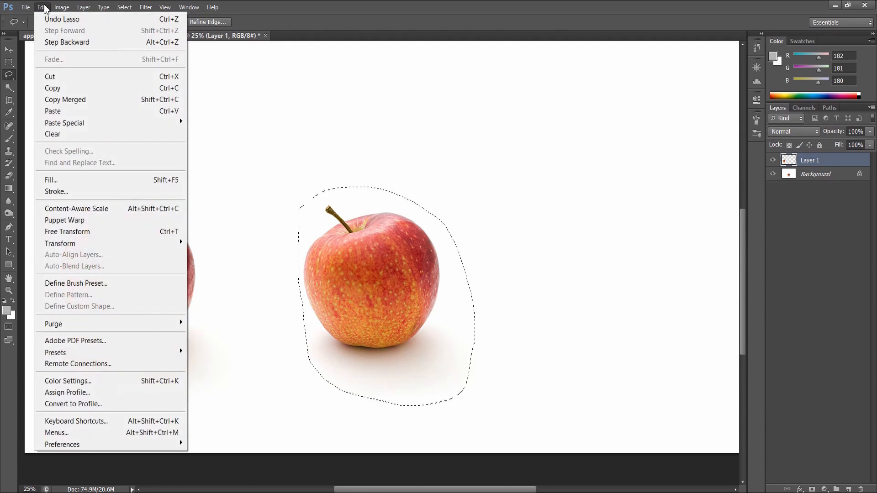
{"action": "left_click", "coordinate": [76, 87]}
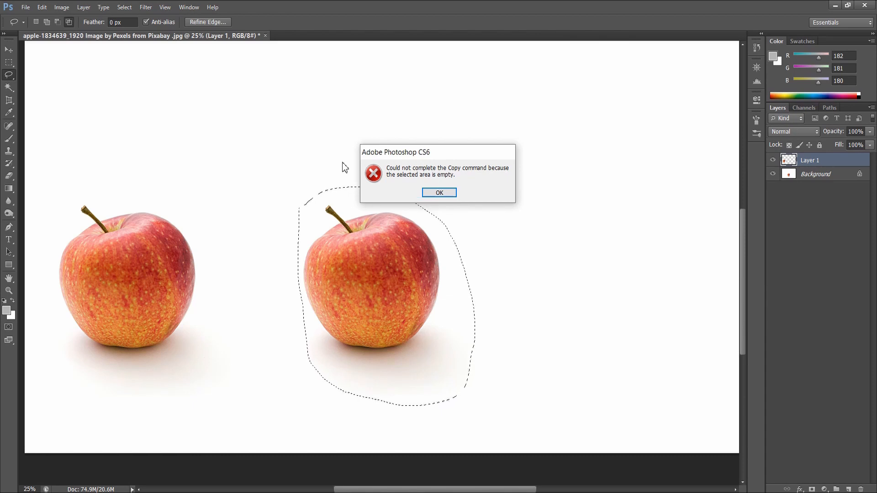
{"action": "left_click", "coordinate": [439, 193]}
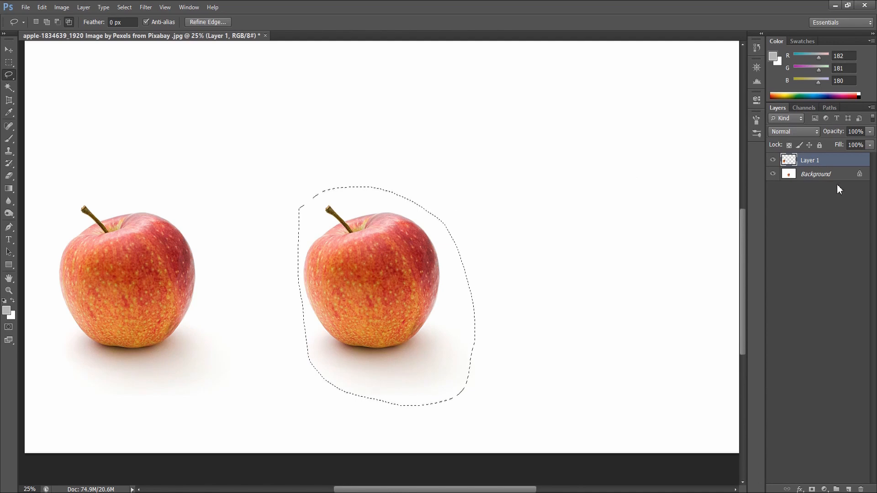
Step: Hide and reshow the Background layer, and copy the lassoed apple with the Background layer active
{"action": "left_click", "coordinate": [773, 176]}
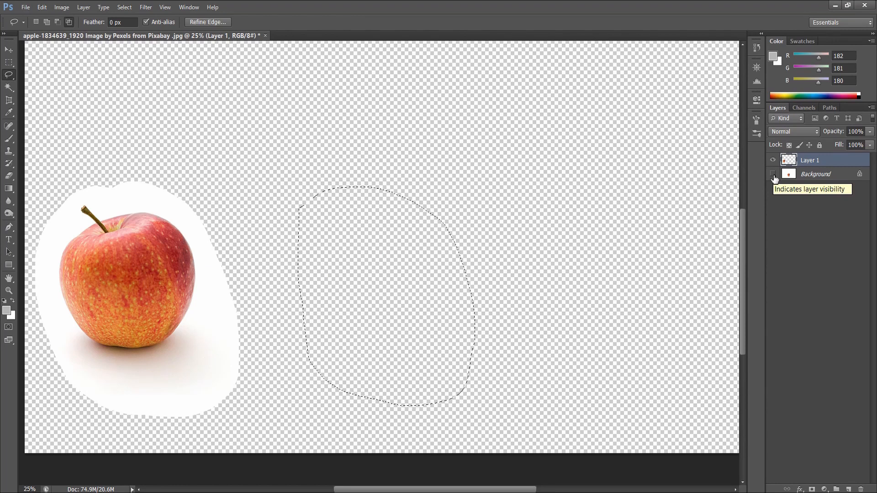
{"action": "left_click", "coordinate": [773, 175]}
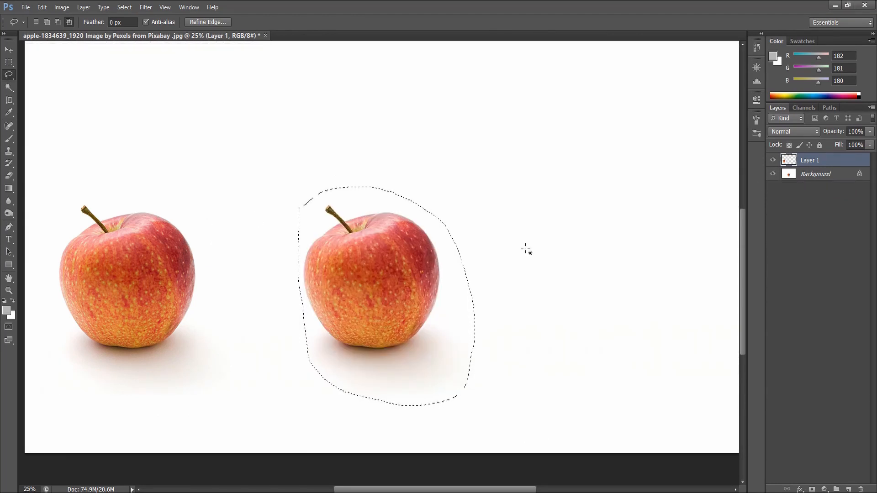
{"action": "left_click", "coordinate": [815, 177]}
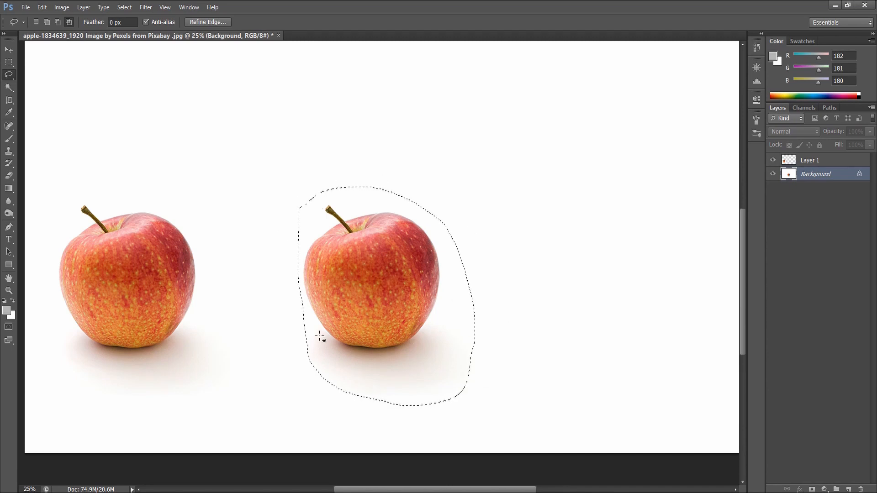
{"action": "left_click", "coordinate": [44, 6]}
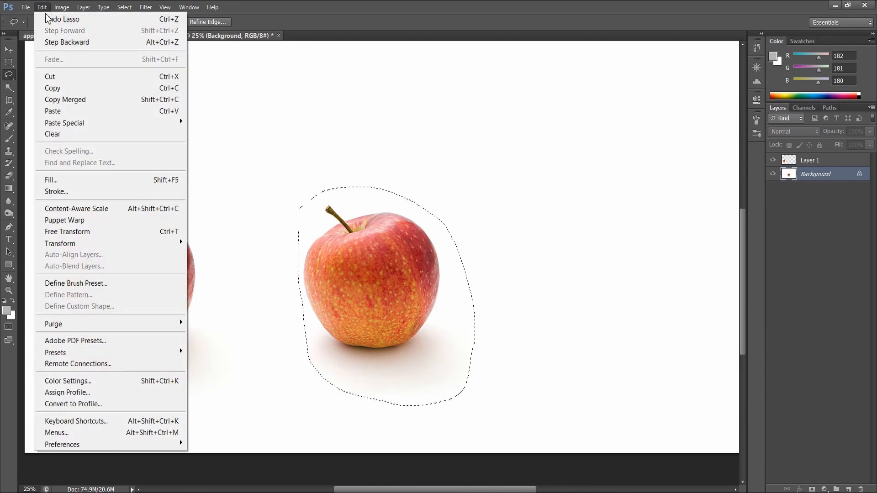
{"action": "left_click", "coordinate": [73, 87]}
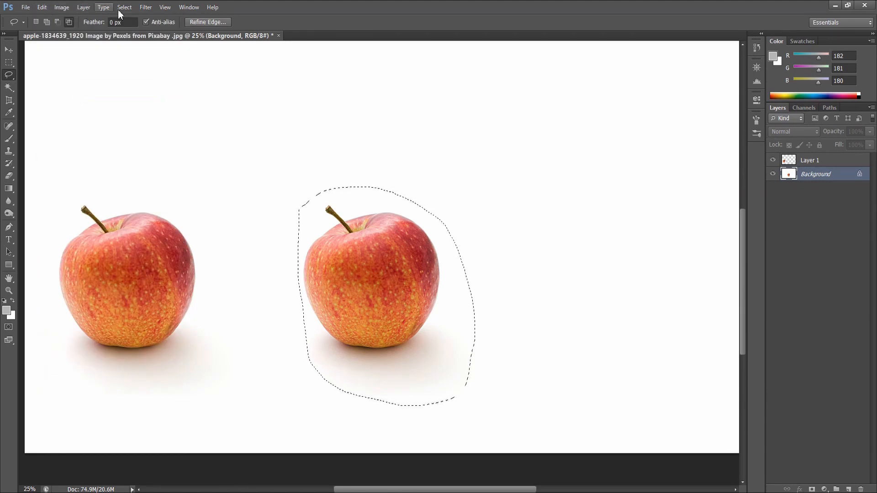
Step: Duplicate the lassoed apple onto a new layer with Layer Via Copy and move the duplicate to the right of the original
{"action": "left_click", "coordinate": [84, 7]}
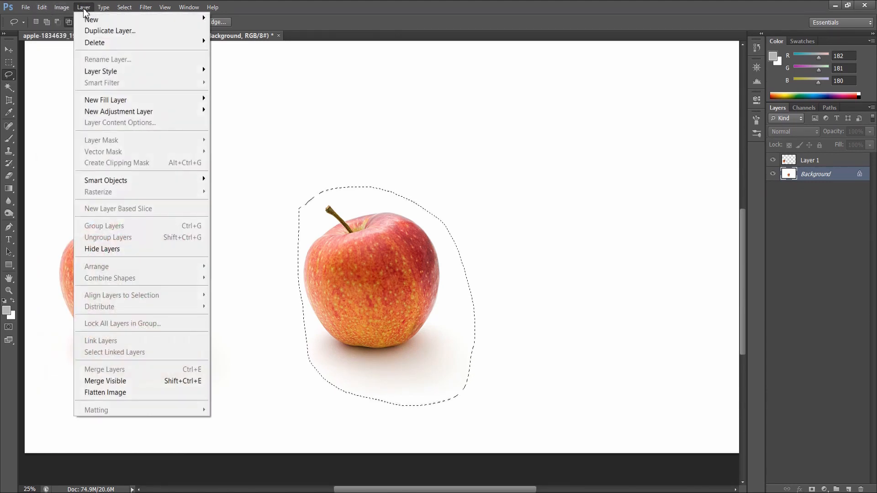
{"action": "mouse_move", "coordinate": [192, 19]}
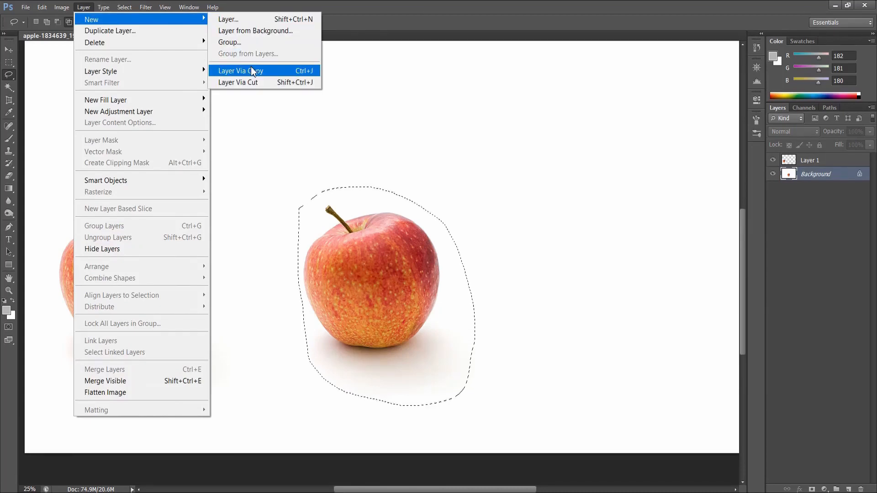
{"action": "left_click", "coordinate": [271, 70]}
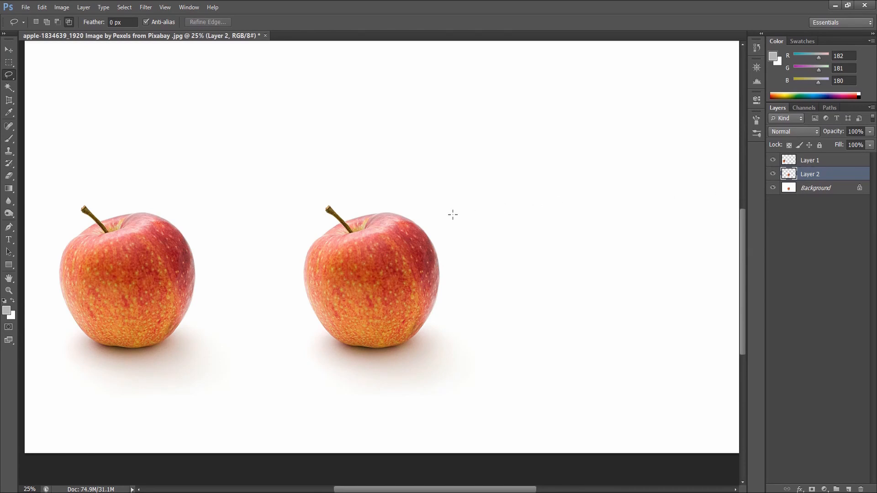
{"action": "key", "text": "v"}
{"action": "mouse_move", "coordinate": [389, 275]}
{"action": "left_mouse_down"}
{"action": "mouse_move", "coordinate": [614, 271]}
{"action": "mouse_move", "coordinate": [597, 270]}
{"action": "left_mouse_up"}
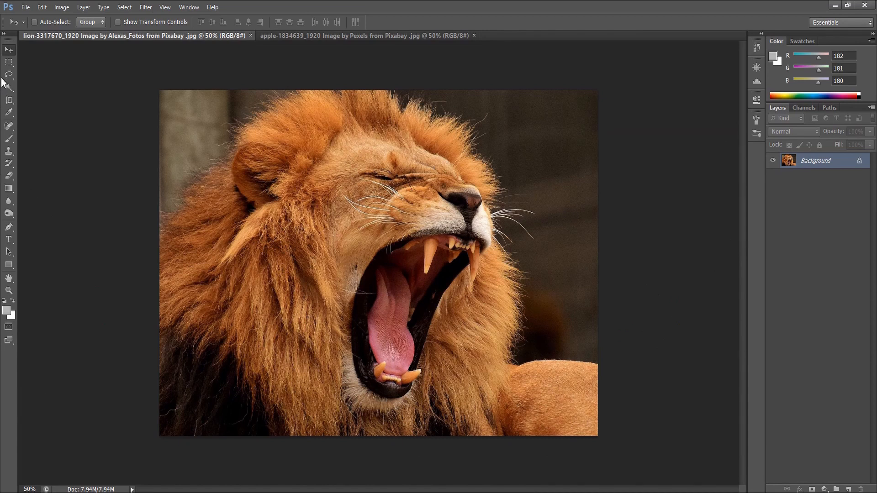
Step: Lasso around the roaring lion's open mouth in the lion photo, including the surrounding lips and chin, and copy the selection
{"action": "left_click_drag", "start_coordinate": [9, 74], "coordinate": [45, 79]}
{"action": "left_click", "coordinate": [45, 79]}
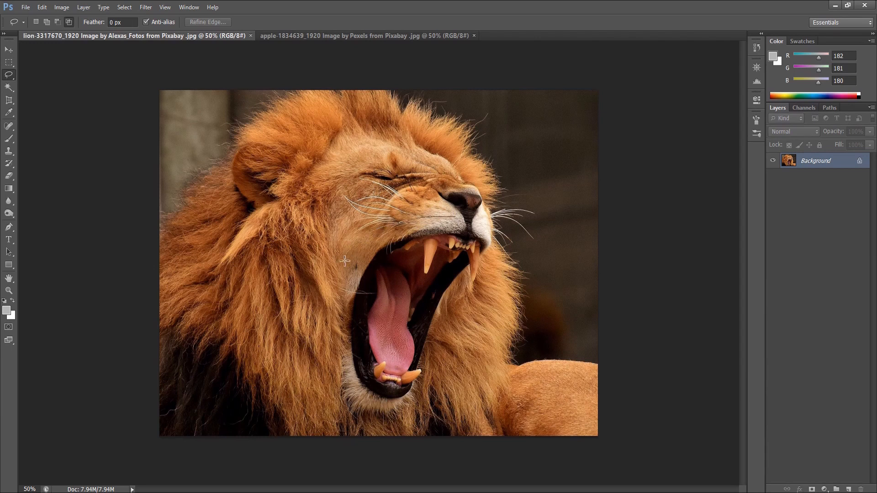
{"action": "mouse_move", "coordinate": [333, 307]}
{"action": "left_mouse_down"}
{"action": "mouse_move", "coordinate": [343, 391]}
{"action": "mouse_move", "coordinate": [381, 413]}
{"action": "mouse_move", "coordinate": [402, 412]}
{"action": "mouse_move", "coordinate": [427, 378]}
{"action": "mouse_move", "coordinate": [440, 314]}
{"action": "mouse_move", "coordinate": [467, 285]}
{"action": "mouse_move", "coordinate": [484, 283]}
{"action": "mouse_move", "coordinate": [493, 257]}
{"action": "mouse_move", "coordinate": [498, 225]}
{"action": "mouse_move", "coordinate": [467, 222]}
{"action": "left_mouse_up"}
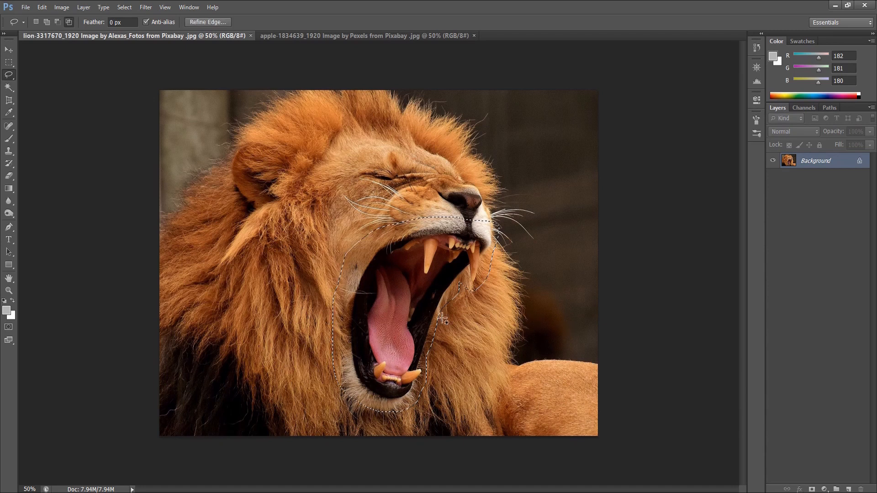
{"action": "left_click", "coordinate": [42, 8]}
{"action": "left_click", "coordinate": [51, 87]}
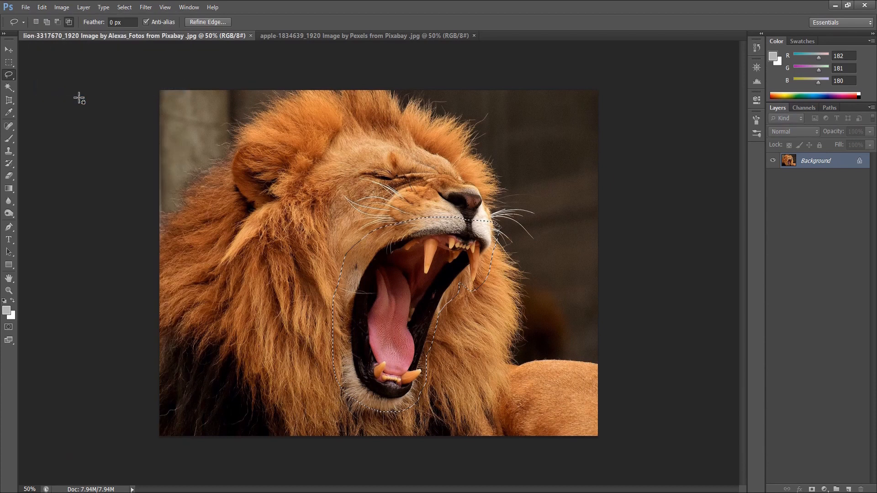
Step: Paste the copied lion mouth into the apple photo and switch to the Move tool
{"action": "left_click", "coordinate": [354, 36]}
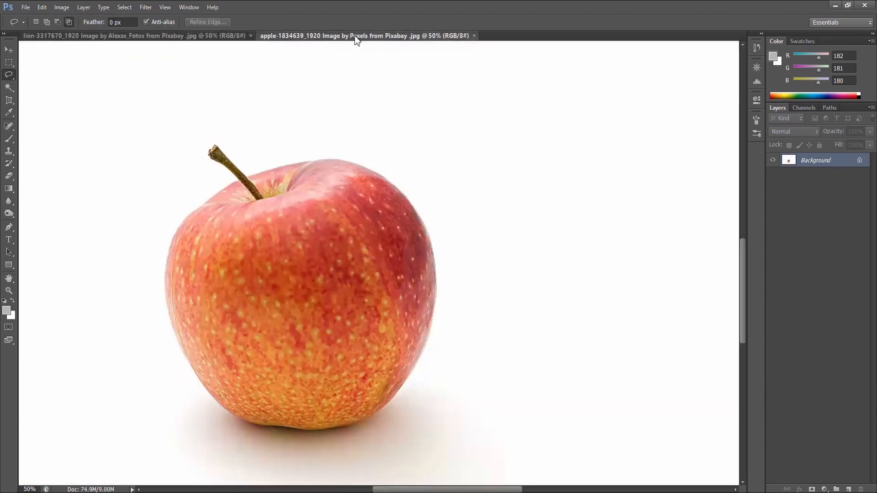
{"action": "left_click", "coordinate": [42, 7]}
{"action": "left_click", "coordinate": [84, 112]}
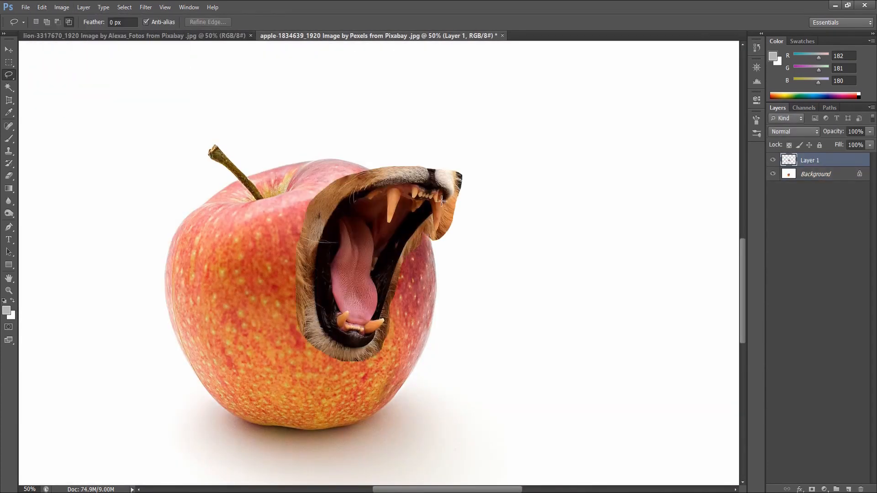
{"action": "key", "text": "v"}
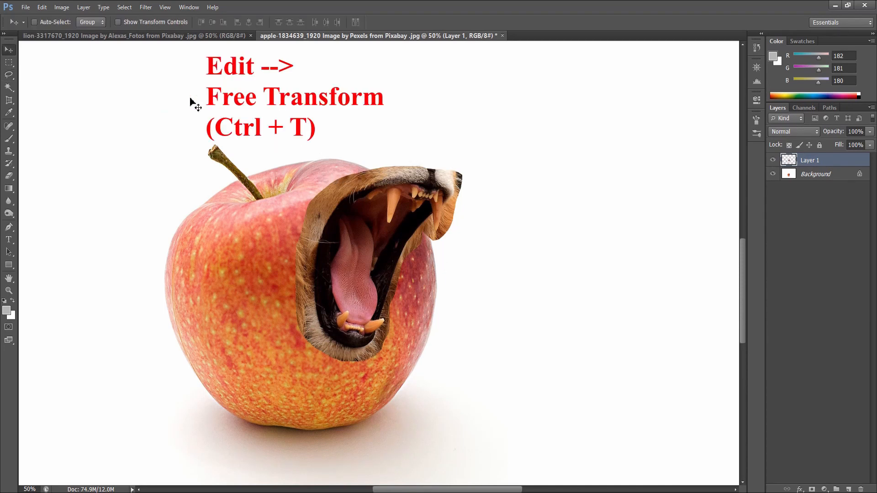
Step: Free Transform the pasted mouth: rotate it about -21°, scale it to about 95%, and position it over the apple's right side
{"action": "left_click", "coordinate": [42, 7]}
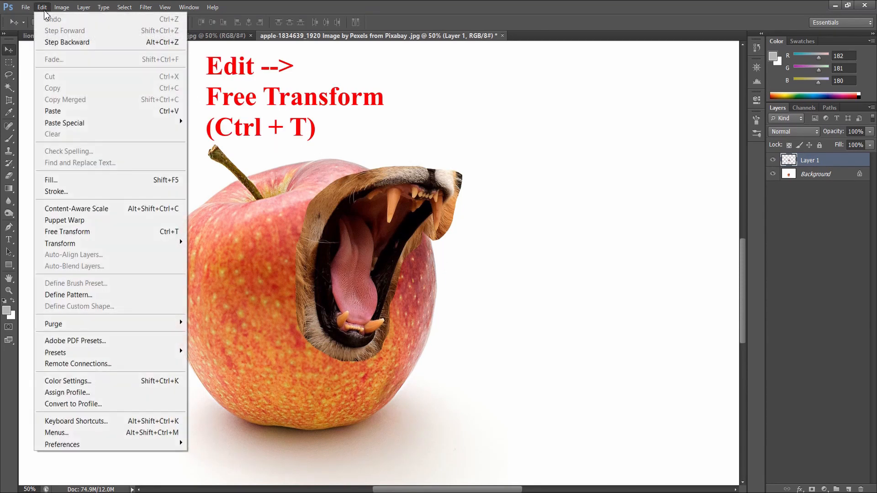
{"action": "left_click", "coordinate": [105, 232]}
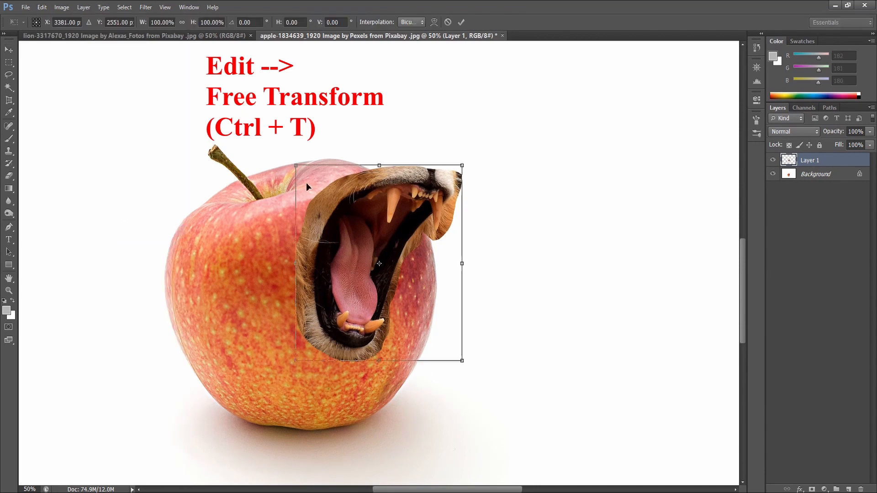
{"action": "left_click_drag", "start_coordinate": [472, 158], "coordinate": [419, 134]}
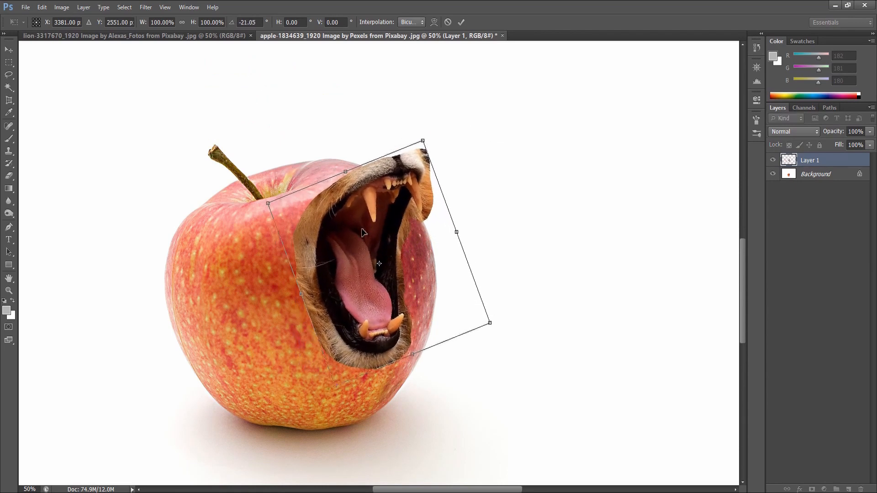
{"action": "left_click_drag", "start_coordinate": [361, 233], "coordinate": [358, 270]}
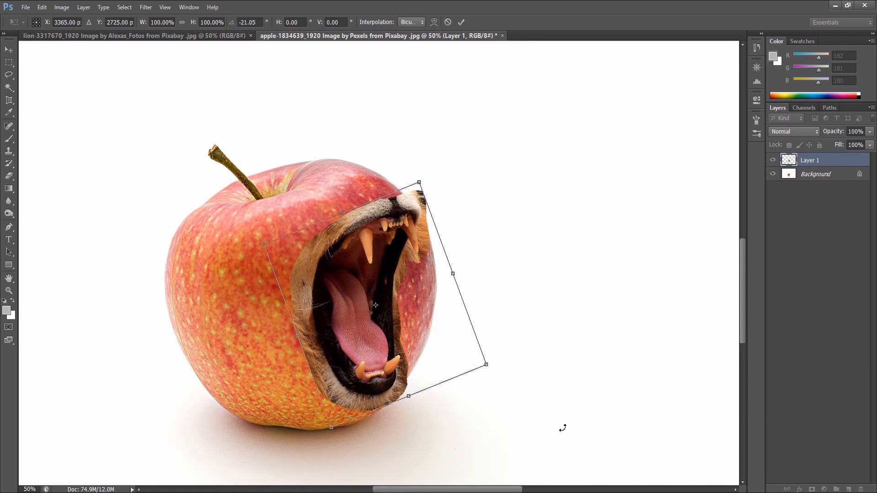
{"action": "left_click_drag", "start_coordinate": [486, 365], "coordinate": [475, 360]}
{"action": "left_click_drag", "start_coordinate": [347, 311], "coordinate": [366, 313]}
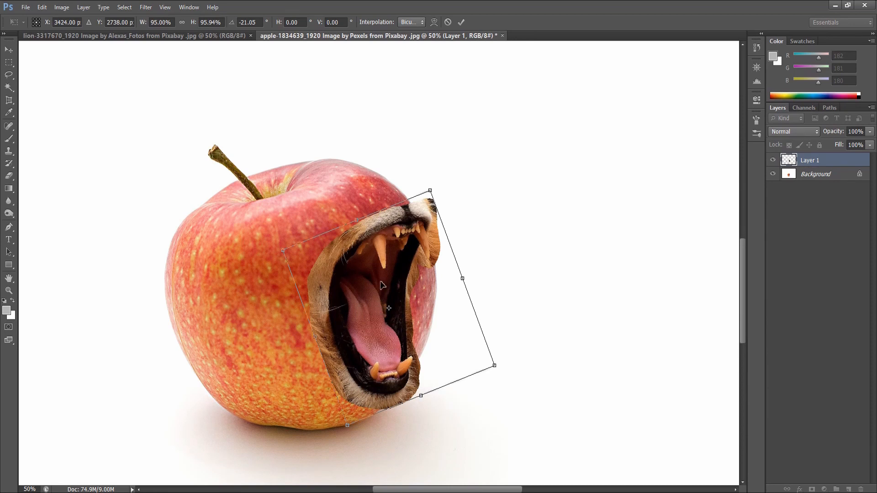
Step: Lower the mouth layer's opacity to 52% and refine the mouth's placement over the apple, rotating it to about -22.2°
{"action": "left_click", "coordinate": [869, 132]}
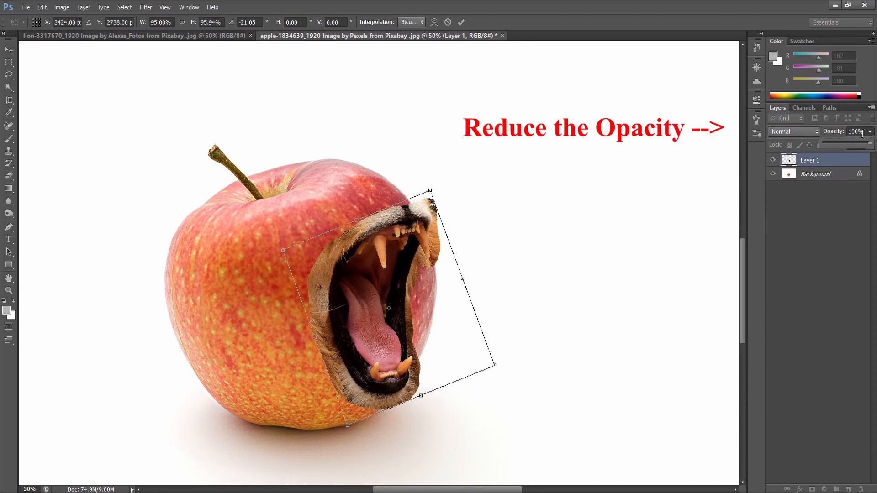
{"action": "left_click", "coordinate": [846, 145]}
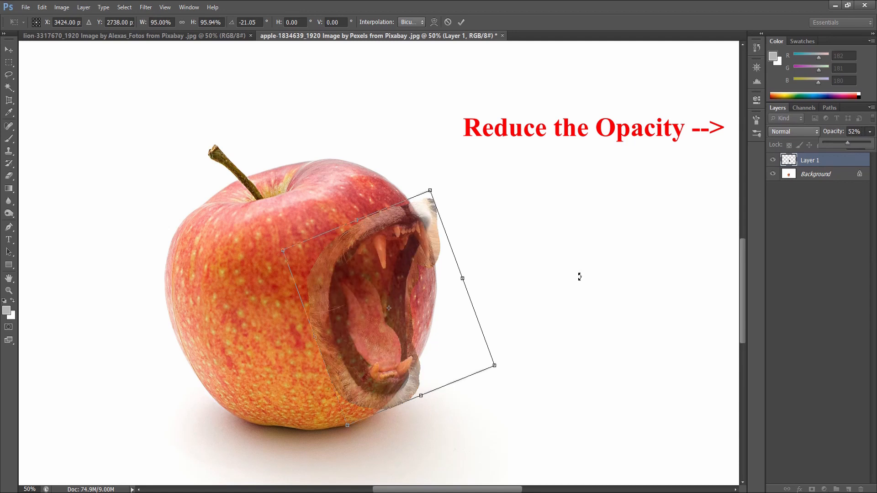
{"action": "left_click_drag", "start_coordinate": [381, 293], "coordinate": [383, 293]}
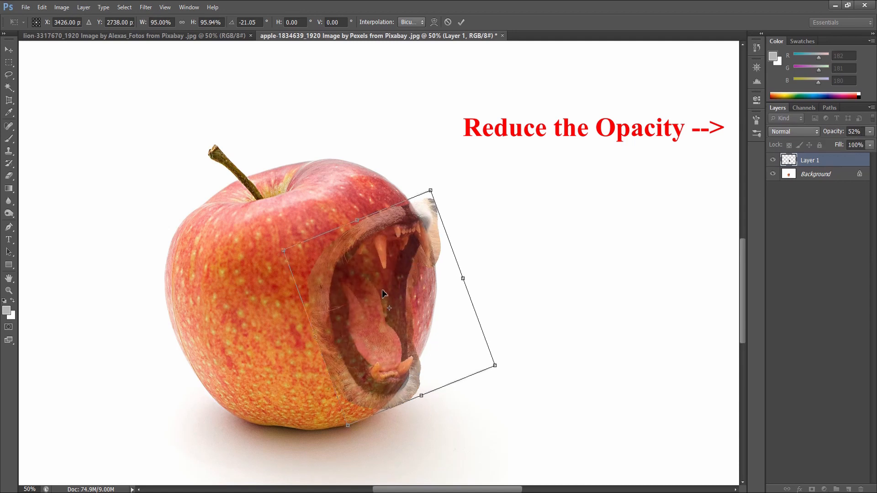
{"action": "scroll", "coordinate": [384, 293], "scroll_direction": "up", "scroll_amount": 3}
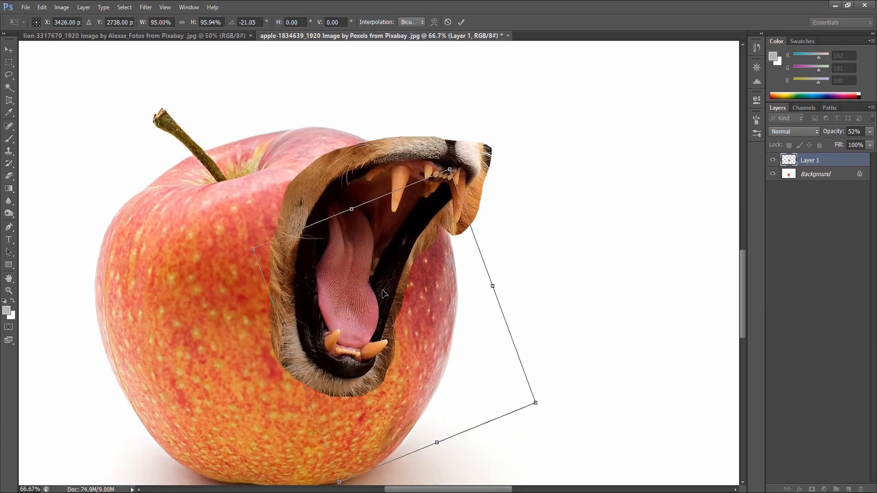
{"action": "scroll", "coordinate": [399, 258], "scroll_direction": "down", "scroll_amount": 3}
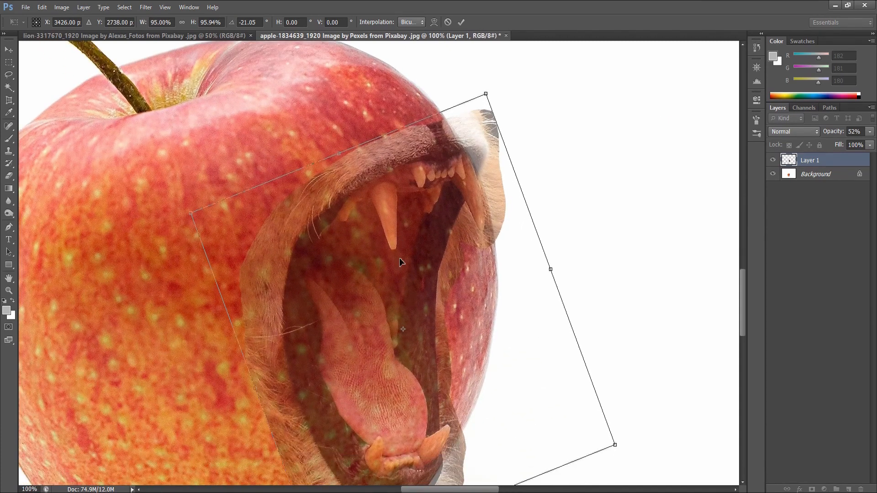
{"action": "left_click_drag", "start_coordinate": [378, 265], "coordinate": [373, 263]}
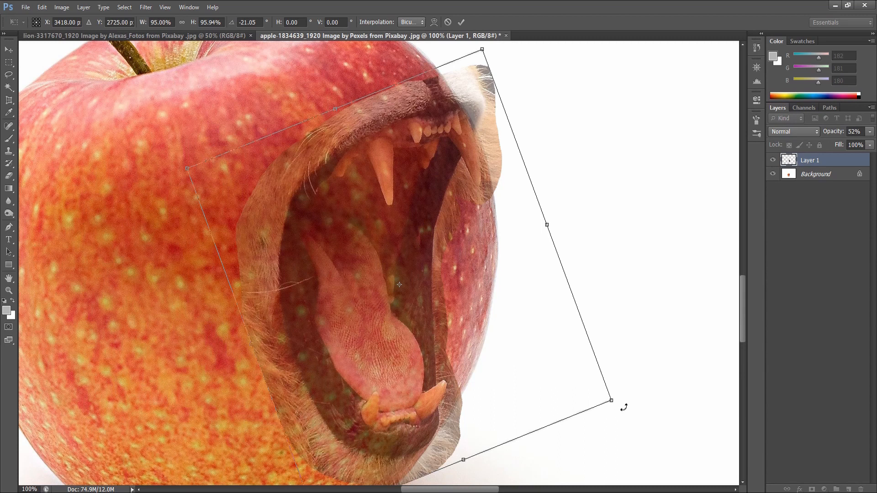
{"action": "left_click_drag", "start_coordinate": [623, 407], "coordinate": [624, 402]}
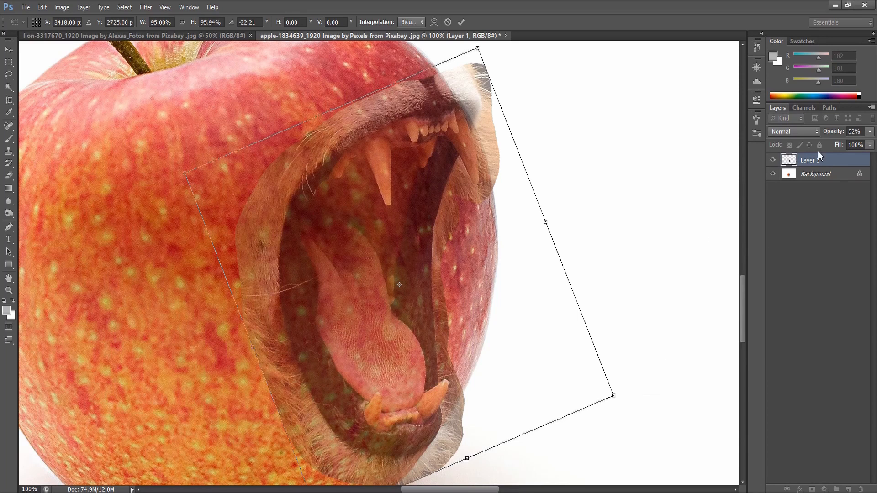
Step: Restore the mouth layer's opacity to 100% and apply the transformation
{"action": "left_click", "coordinate": [870, 132]}
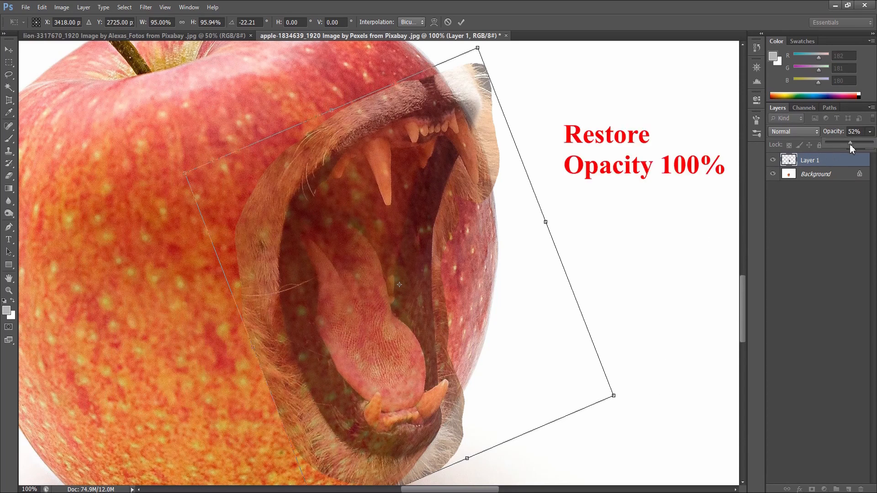
{"action": "left_click_drag", "start_coordinate": [850, 145], "coordinate": [872, 145]}
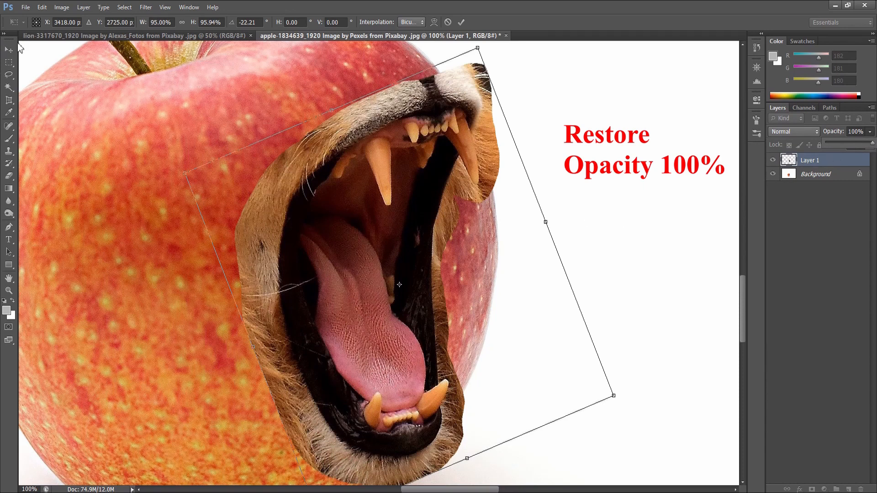
{"action": "left_click", "coordinate": [461, 22]}
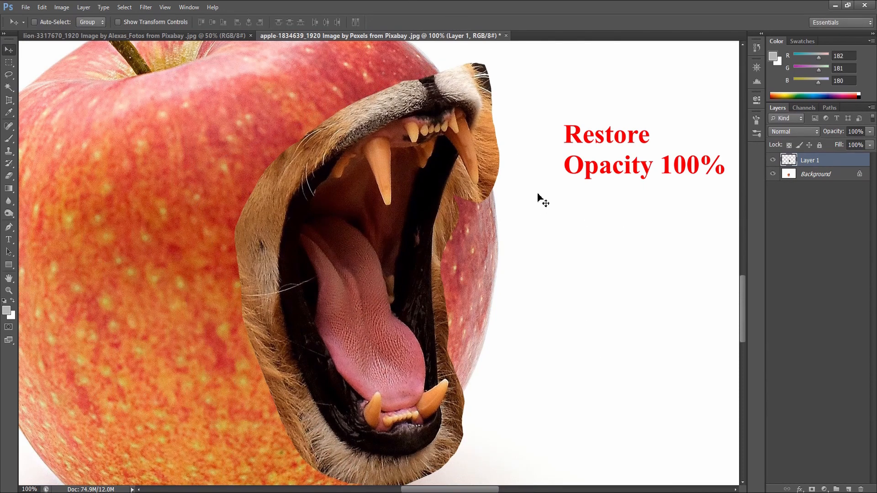
{"action": "key", "text": "ctrl+minus"}
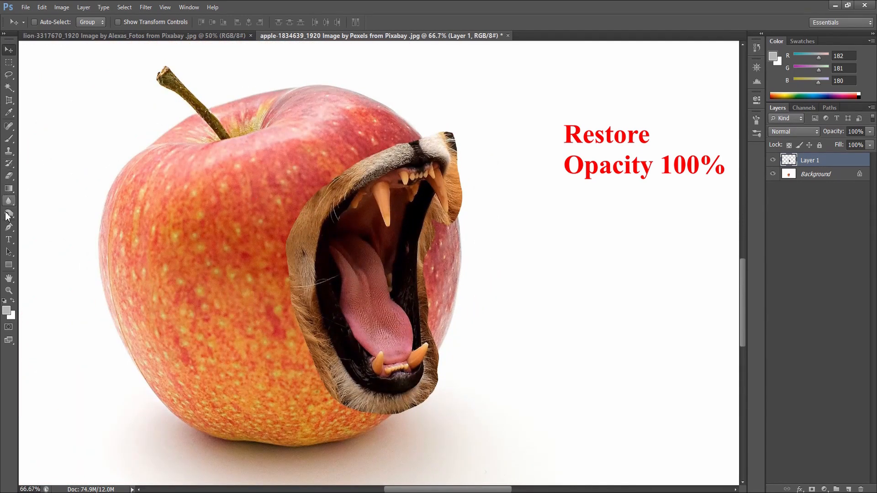
Step: Set up the Eraser tool with a 77 px brush at 45% hardness
{"action": "left_click", "coordinate": [9, 176]}
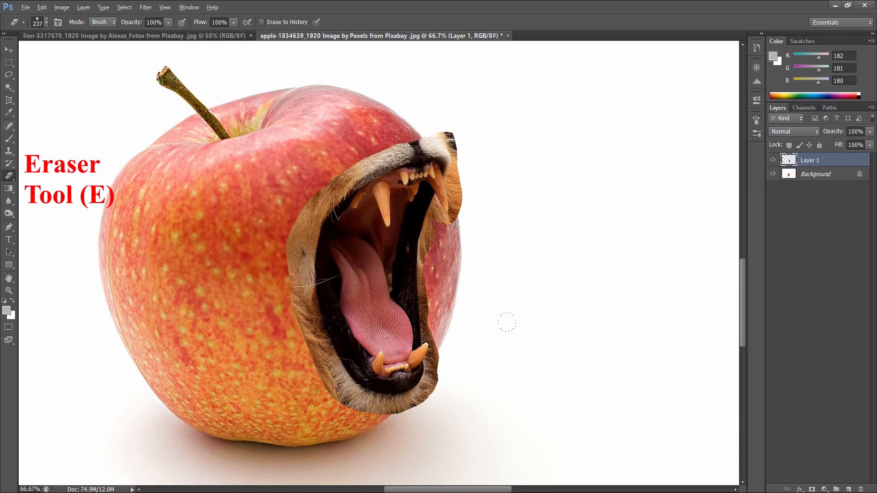
{"action": "right_click", "coordinate": [534, 351], "text": "alt"}
{"action": "mouse_move", "coordinate": [547, 356]}
{"action": "left_mouse_down"}
{"action": "mouse_move", "coordinate": [556, 355]}
{"action": "mouse_move", "coordinate": [512, 354]}
{"action": "mouse_move", "coordinate": [520, 351]}
{"action": "mouse_move", "coordinate": [511, 356]}
{"action": "mouse_move", "coordinate": [518, 359]}
{"action": "mouse_move", "coordinate": [503, 344]}
{"action": "left_mouse_up"}
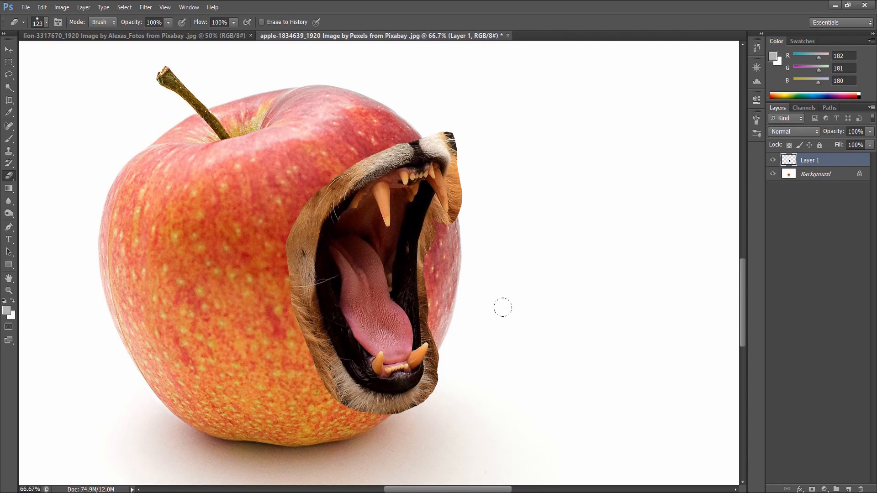
{"action": "right_click", "coordinate": [506, 321]}
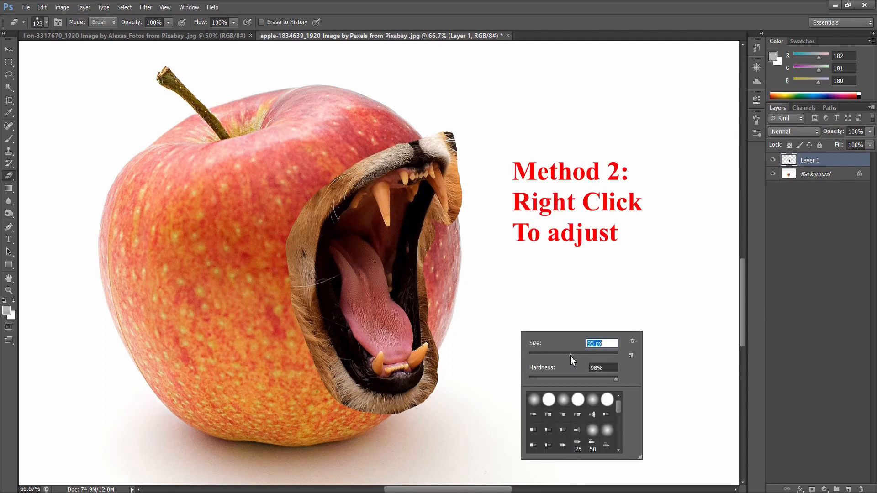
{"action": "left_click", "coordinate": [570, 378]}
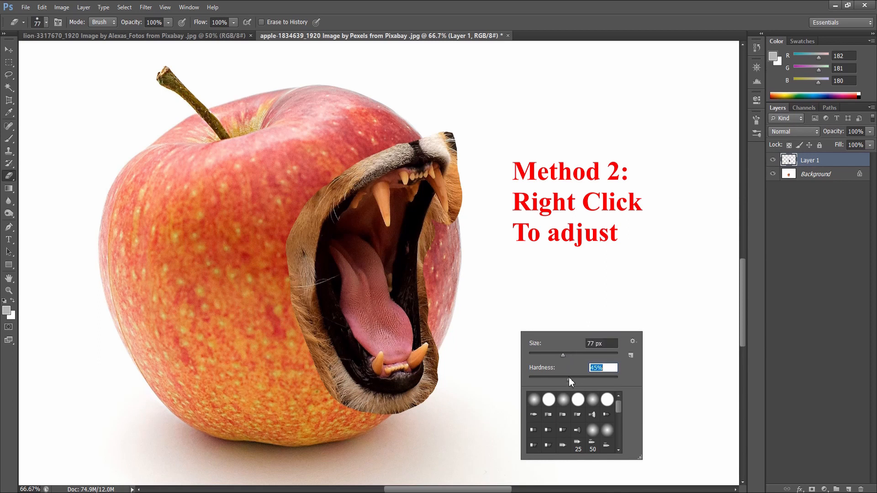
{"action": "left_click", "coordinate": [524, 293]}
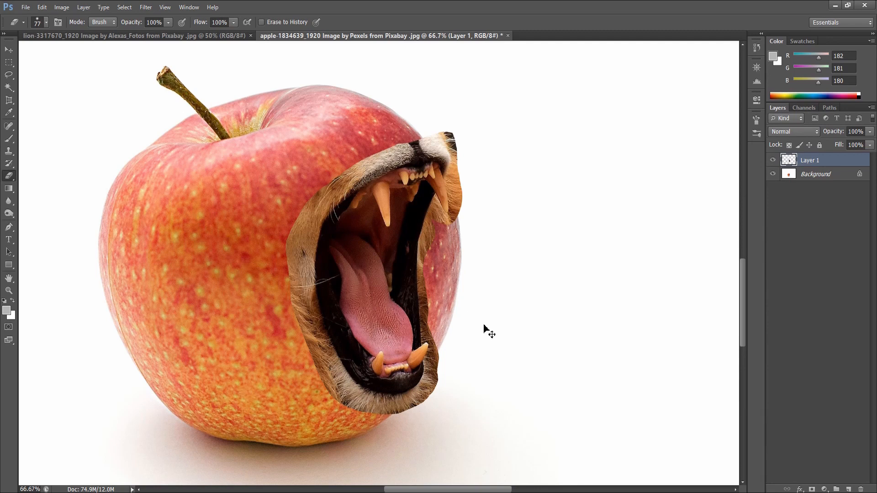
Step: Erase the fur outside the lower jaw's right side and chin on the mouth layer with a 28 px eraser
{"action": "key", "text": "ctrl+plus"}
{"action": "key", "text": "ctrl+plus"}
{"action": "scroll", "coordinate": [466, 286], "scroll_direction": "down", "scroll_amount": 4}
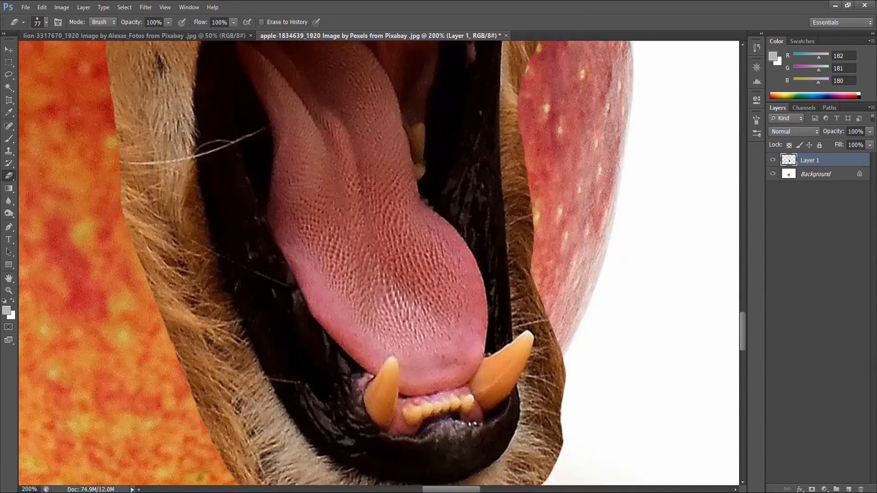
{"action": "scroll", "coordinate": [379, 263], "scroll_direction": "down", "scroll_amount": 3}
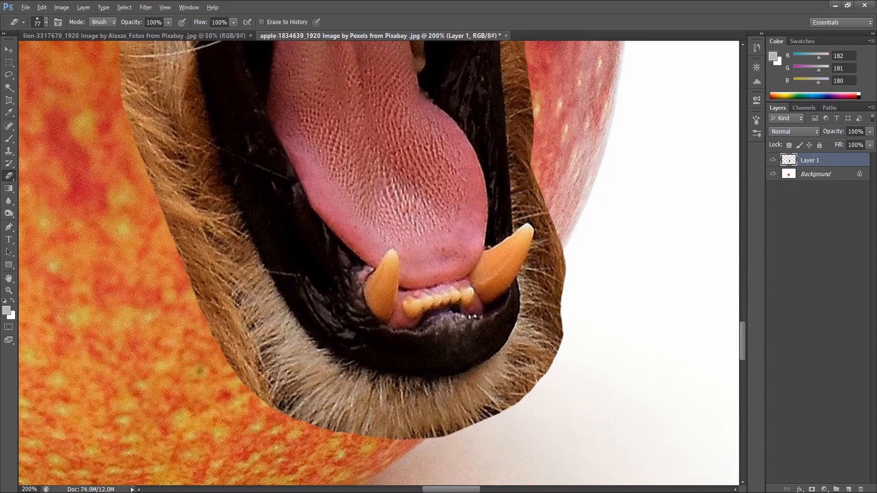
{"action": "mouse_move", "coordinate": [580, 300]}
{"action": "left_mouse_down"}
{"action": "mouse_move", "coordinate": [599, 305]}
{"action": "mouse_move", "coordinate": [577, 296]}
{"action": "mouse_move", "coordinate": [541, 305]}
{"action": "mouse_move", "coordinate": [520, 345]}
{"action": "mouse_move", "coordinate": [548, 296]}
{"action": "mouse_move", "coordinate": [529, 320]}
{"action": "mouse_move", "coordinate": [550, 308]}
{"action": "mouse_move", "coordinate": [558, 333]}
{"action": "left_mouse_up"}
{"action": "mouse_move", "coordinate": [564, 253]}
{"action": "left_mouse_down"}
{"action": "mouse_move", "coordinate": [539, 280]}
{"action": "mouse_move", "coordinate": [533, 327]}
{"action": "left_mouse_up"}
{"action": "mouse_move", "coordinate": [520, 357]}
{"action": "left_mouse_down"}
{"action": "mouse_move", "coordinate": [483, 394]}
{"action": "mouse_move", "coordinate": [521, 387]}
{"action": "mouse_move", "coordinate": [536, 368]}
{"action": "mouse_move", "coordinate": [522, 362]}
{"action": "mouse_move", "coordinate": [519, 343]}
{"action": "mouse_move", "coordinate": [490, 371]}
{"action": "mouse_move", "coordinate": [411, 409]}
{"action": "mouse_move", "coordinate": [463, 406]}
{"action": "mouse_move", "coordinate": [438, 428]}
{"action": "mouse_move", "coordinate": [446, 420]}
{"action": "mouse_move", "coordinate": [401, 428]}
{"action": "left_mouse_up"}
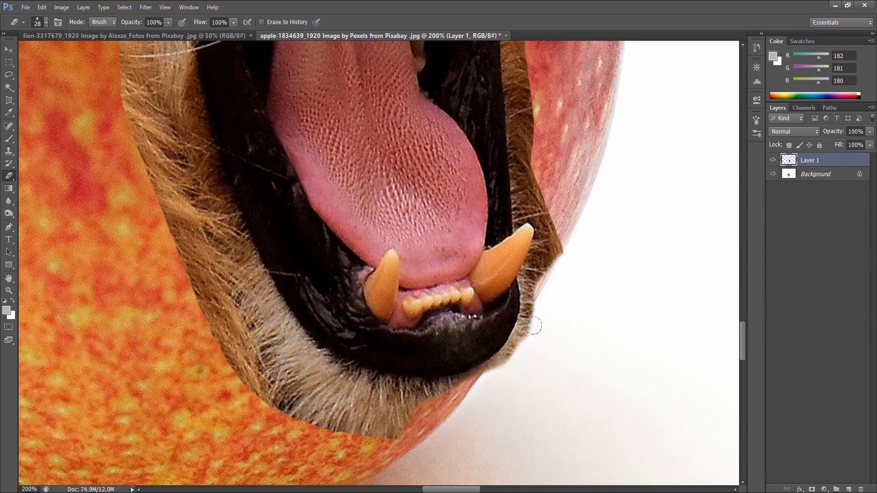
Step: Erase the fur beneath and to the left of the black lower lip, including the stray patches on the apple
{"action": "mouse_move", "coordinate": [533, 326]}
{"action": "left_mouse_down"}
{"action": "mouse_move", "coordinate": [494, 364]}
{"action": "mouse_move", "coordinate": [451, 375]}
{"action": "mouse_move", "coordinate": [407, 403]}
{"action": "mouse_move", "coordinate": [336, 380]}
{"action": "mouse_move", "coordinate": [391, 421]}
{"action": "mouse_move", "coordinate": [297, 400]}
{"action": "mouse_move", "coordinate": [334, 396]}
{"action": "mouse_move", "coordinate": [244, 300]}
{"action": "mouse_move", "coordinate": [181, 157]}
{"action": "mouse_move", "coordinate": [192, 238]}
{"action": "mouse_move", "coordinate": [195, 229]}
{"action": "mouse_move", "coordinate": [240, 318]}
{"action": "mouse_move", "coordinate": [208, 258]}
{"action": "mouse_move", "coordinate": [220, 346]}
{"action": "mouse_move", "coordinate": [246, 382]}
{"action": "mouse_move", "coordinate": [248, 361]}
{"action": "mouse_move", "coordinate": [280, 349]}
{"action": "mouse_move", "coordinate": [250, 315]}
{"action": "left_mouse_up"}
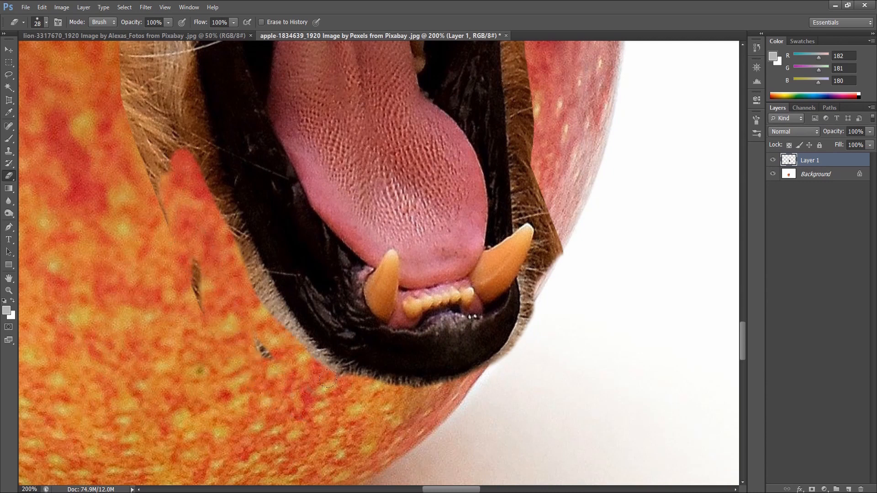
{"action": "mouse_move", "coordinate": [355, 378]}
{"action": "left_mouse_down"}
{"action": "mouse_move", "coordinate": [291, 339]}
{"action": "mouse_move", "coordinate": [254, 271]}
{"action": "mouse_move", "coordinate": [229, 248]}
{"action": "mouse_move", "coordinate": [187, 164]}
{"action": "left_mouse_up"}
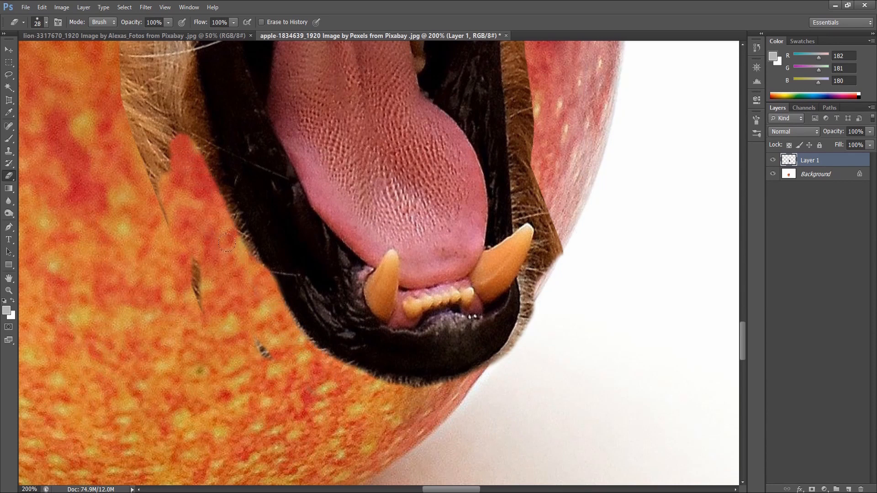
{"action": "mouse_move", "coordinate": [195, 149]}
{"action": "left_mouse_down"}
{"action": "mouse_move", "coordinate": [131, 111]}
{"action": "mouse_move", "coordinate": [150, 180]}
{"action": "mouse_move", "coordinate": [143, 144]}
{"action": "left_mouse_up"}
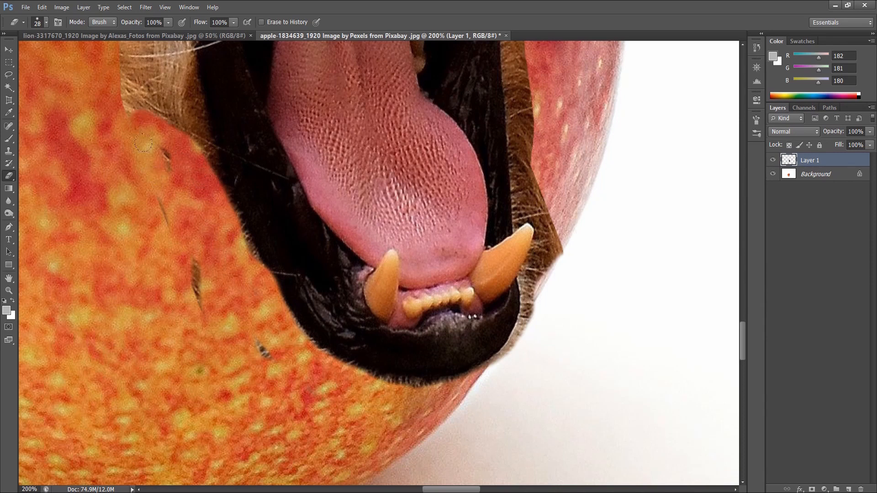
{"action": "left_click", "coordinate": [166, 156]}
{"action": "left_click_drag", "start_coordinate": [197, 261], "coordinate": [193, 298]}
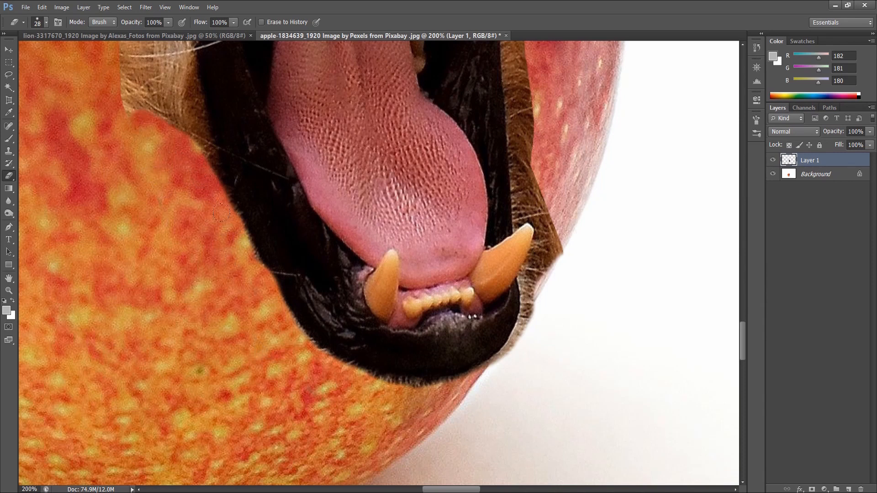
Step: Erase the fur along the lower jaw's right edge and around the lower right fang, reducing the eraser to 15 px for the detail
{"action": "mouse_move", "coordinate": [561, 242]}
{"action": "left_mouse_down"}
{"action": "mouse_move", "coordinate": [509, 350]}
{"action": "mouse_move", "coordinate": [488, 365]}
{"action": "left_mouse_up"}
{"action": "scroll", "coordinate": [614, 279], "scroll_direction": "up", "scroll_amount": 3}
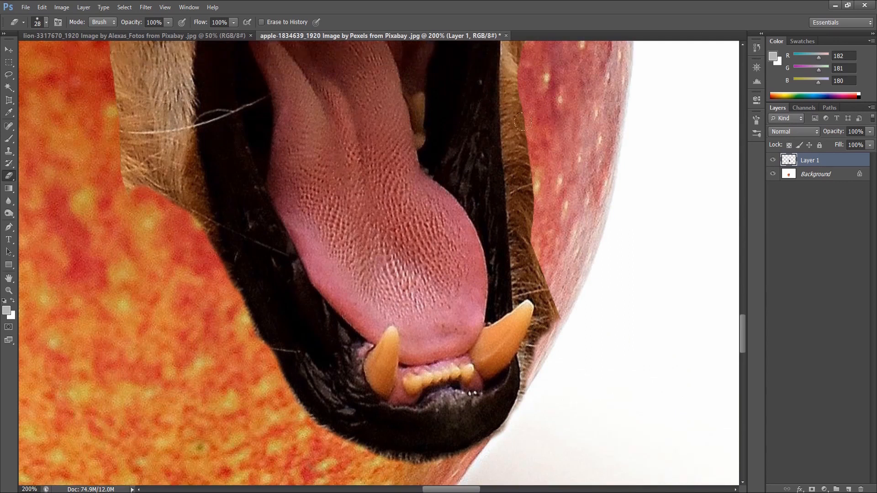
{"action": "mouse_move", "coordinate": [517, 126]}
{"action": "left_mouse_down"}
{"action": "mouse_move", "coordinate": [510, 150]}
{"action": "mouse_move", "coordinate": [520, 270]}
{"action": "mouse_move", "coordinate": [553, 280]}
{"action": "mouse_move", "coordinate": [538, 254]}
{"action": "mouse_move", "coordinate": [551, 303]}
{"action": "mouse_move", "coordinate": [528, 365]}
{"action": "left_mouse_up"}
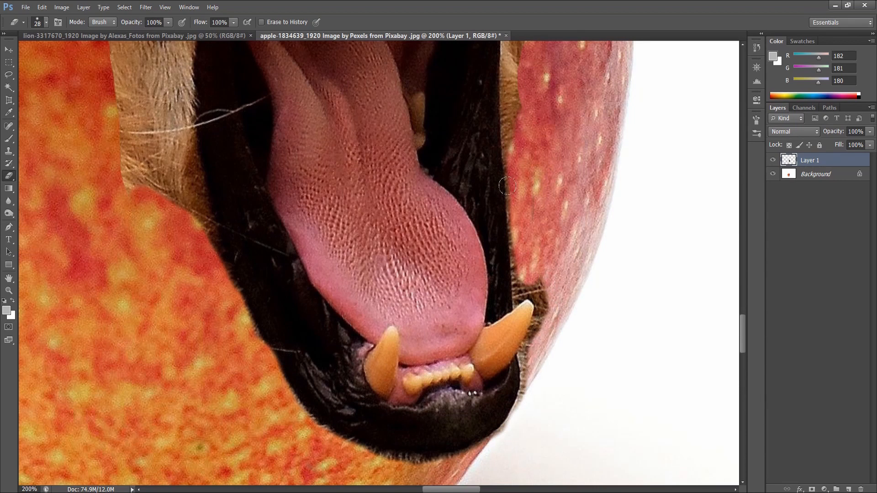
{"action": "key", "text": "ctrl+plus"}
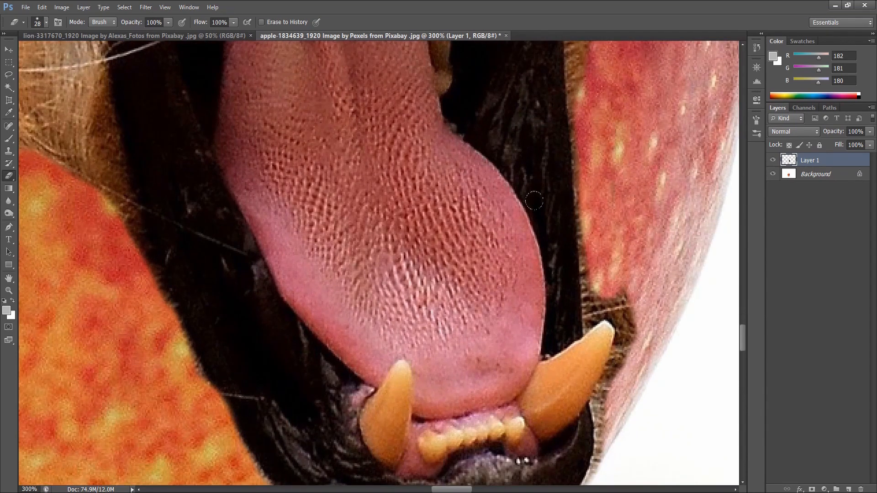
{"action": "mouse_move", "coordinate": [609, 242]}
{"action": "left_mouse_down"}
{"action": "mouse_move", "coordinate": [483, 251]}
{"action": "mouse_move", "coordinate": [431, 280]}
{"action": "mouse_move", "coordinate": [413, 255]}
{"action": "mouse_move", "coordinate": [412, 270]}
{"action": "left_mouse_up"}
{"action": "right_click", "coordinate": [420, 270], "text": "alt"}
{"action": "mouse_move", "coordinate": [379, 355]}
{"action": "left_mouse_down"}
{"action": "mouse_move", "coordinate": [364, 304]}
{"action": "mouse_move", "coordinate": [401, 350]}
{"action": "mouse_move", "coordinate": [374, 366]}
{"action": "mouse_move", "coordinate": [410, 359]}
{"action": "mouse_move", "coordinate": [406, 375]}
{"action": "mouse_move", "coordinate": [393, 372]}
{"action": "mouse_move", "coordinate": [402, 382]}
{"action": "mouse_move", "coordinate": [375, 470]}
{"action": "left_mouse_up"}
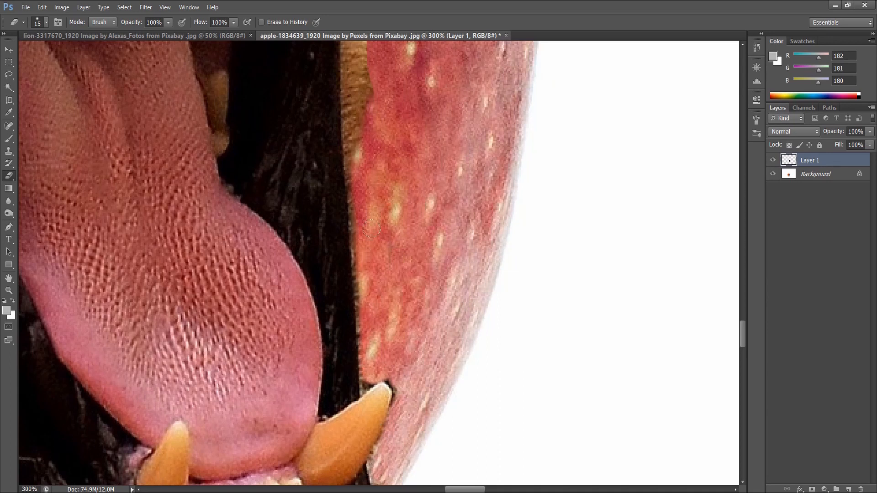
Step: Erase the fur between the mouth's black right edge and the upper right fang to expose the apple skin
{"action": "scroll", "coordinate": [372, 228], "scroll_direction": "up", "scroll_amount": 8}
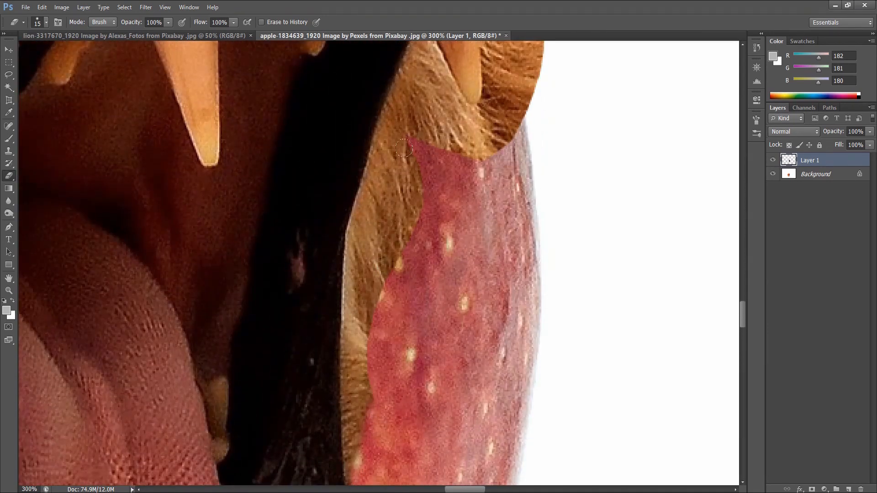
{"action": "mouse_move", "coordinate": [404, 148]}
{"action": "left_mouse_down"}
{"action": "mouse_move", "coordinate": [372, 164]}
{"action": "mouse_move", "coordinate": [360, 208]}
{"action": "mouse_move", "coordinate": [345, 313]}
{"action": "mouse_move", "coordinate": [347, 470]}
{"action": "left_mouse_up"}
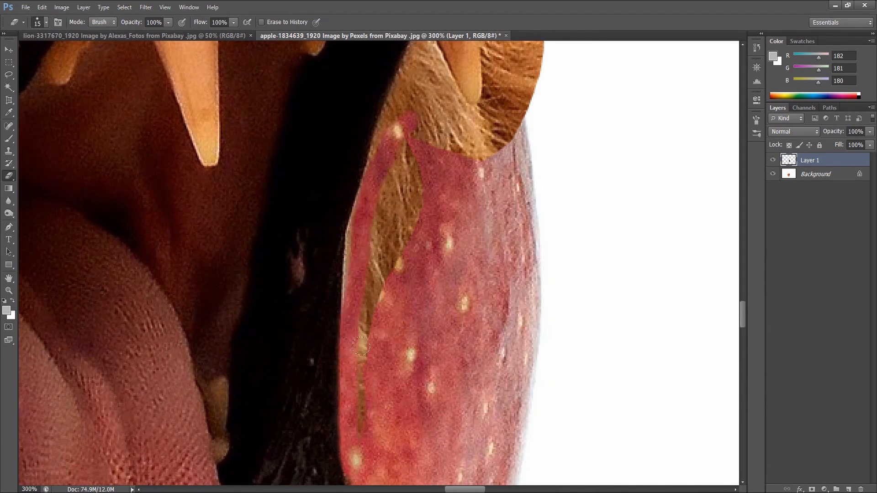
{"action": "left_click_drag", "start_coordinate": [372, 292], "coordinate": [354, 411]}
{"action": "mouse_move", "coordinate": [406, 148]}
{"action": "left_mouse_down"}
{"action": "mouse_move", "coordinate": [379, 243]}
{"action": "mouse_move", "coordinate": [388, 143]}
{"action": "mouse_move", "coordinate": [370, 237]}
{"action": "mouse_move", "coordinate": [418, 185]}
{"action": "mouse_move", "coordinate": [386, 282]}
{"action": "mouse_move", "coordinate": [392, 208]}
{"action": "mouse_move", "coordinate": [422, 135]}
{"action": "mouse_move", "coordinate": [409, 193]}
{"action": "left_mouse_up"}
{"action": "scroll", "coordinate": [433, 207], "scroll_direction": "up", "scroll_amount": 3}
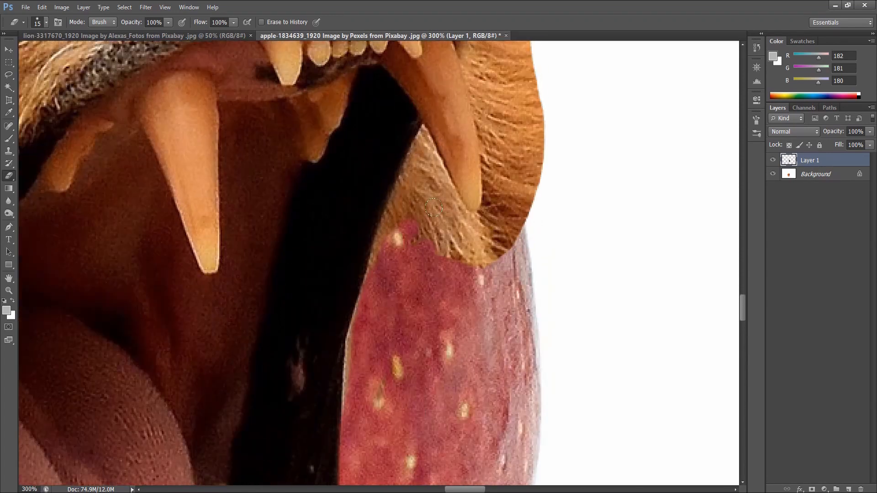
{"action": "mouse_move", "coordinate": [425, 152]}
{"action": "left_mouse_down"}
{"action": "mouse_move", "coordinate": [402, 226]}
{"action": "mouse_move", "coordinate": [377, 260]}
{"action": "mouse_move", "coordinate": [417, 167]}
{"action": "mouse_move", "coordinate": [477, 255]}
{"action": "mouse_move", "coordinate": [423, 146]}
{"action": "mouse_move", "coordinate": [438, 268]}
{"action": "left_mouse_up"}
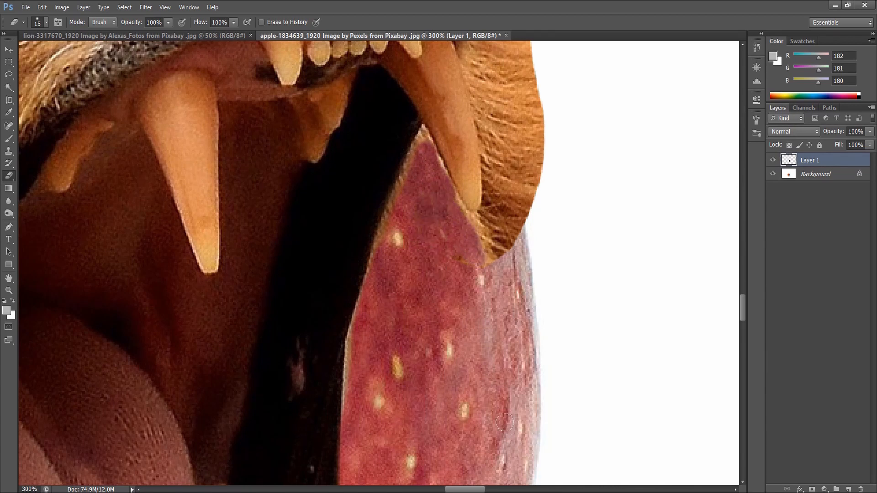
Step: Erase the fur to the right of the upper right fang, following the tooth's outer edge
{"action": "mouse_move", "coordinate": [463, 225]}
{"action": "left_mouse_down"}
{"action": "mouse_move", "coordinate": [500, 242]}
{"action": "mouse_move", "coordinate": [516, 188]}
{"action": "left_mouse_up"}
{"action": "scroll", "coordinate": [520, 235], "scroll_direction": "down", "scroll_amount": 2}
{"action": "scroll", "coordinate": [520, 234], "scroll_direction": "up", "scroll_amount": 6}
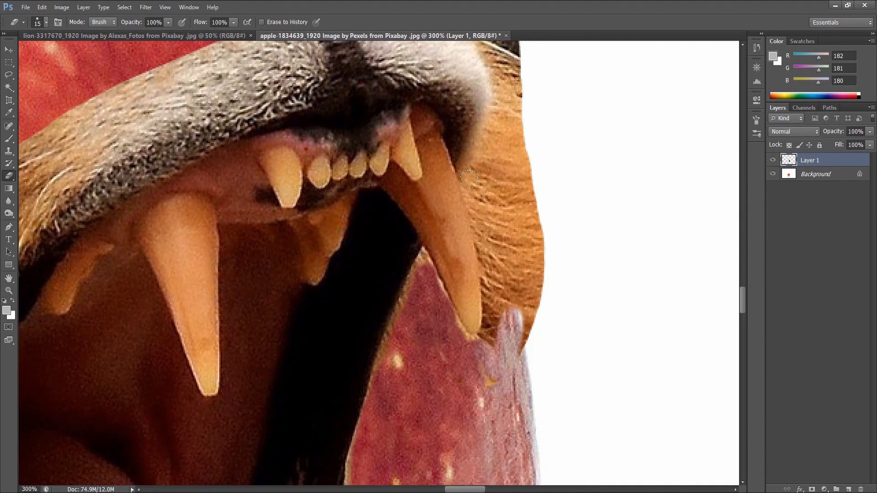
{"action": "mouse_move", "coordinate": [469, 179]}
{"action": "left_mouse_down"}
{"action": "mouse_move", "coordinate": [489, 267]}
{"action": "mouse_move", "coordinate": [478, 355]}
{"action": "left_mouse_up"}
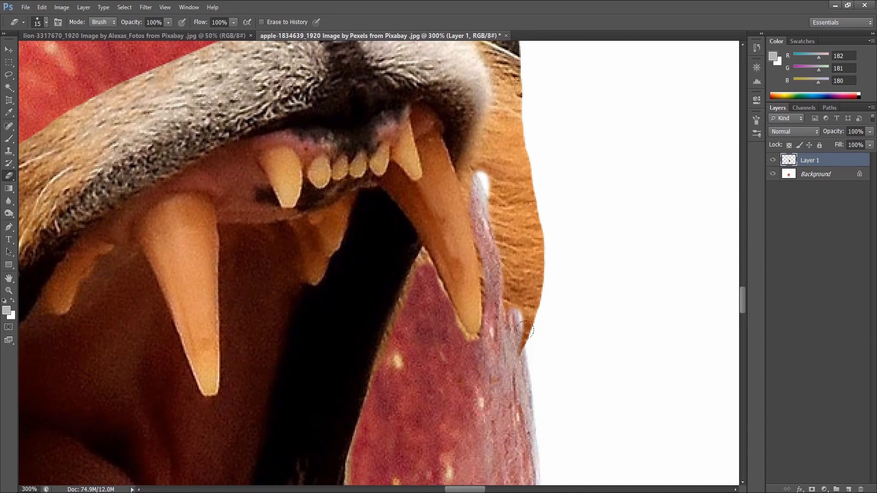
{"action": "mouse_move", "coordinate": [524, 330]}
{"action": "left_mouse_down"}
{"action": "mouse_move", "coordinate": [530, 283]}
{"action": "mouse_move", "coordinate": [516, 302]}
{"action": "mouse_move", "coordinate": [523, 254]}
{"action": "mouse_move", "coordinate": [484, 137]}
{"action": "mouse_move", "coordinate": [498, 238]}
{"action": "mouse_move", "coordinate": [541, 274]}
{"action": "left_mouse_up"}
{"action": "mouse_move", "coordinate": [555, 200]}
{"action": "left_mouse_down"}
{"action": "mouse_move", "coordinate": [489, 174]}
{"action": "mouse_move", "coordinate": [518, 272]}
{"action": "mouse_move", "coordinate": [537, 222]}
{"action": "mouse_move", "coordinate": [495, 91]}
{"action": "mouse_move", "coordinate": [506, 173]}
{"action": "mouse_move", "coordinate": [531, 227]}
{"action": "left_mouse_up"}
Step: Trim the muzzle's overhanging upper right end by erasing it along the apple's contour
{"action": "scroll", "coordinate": [540, 137], "scroll_direction": "up", "scroll_amount": 5}
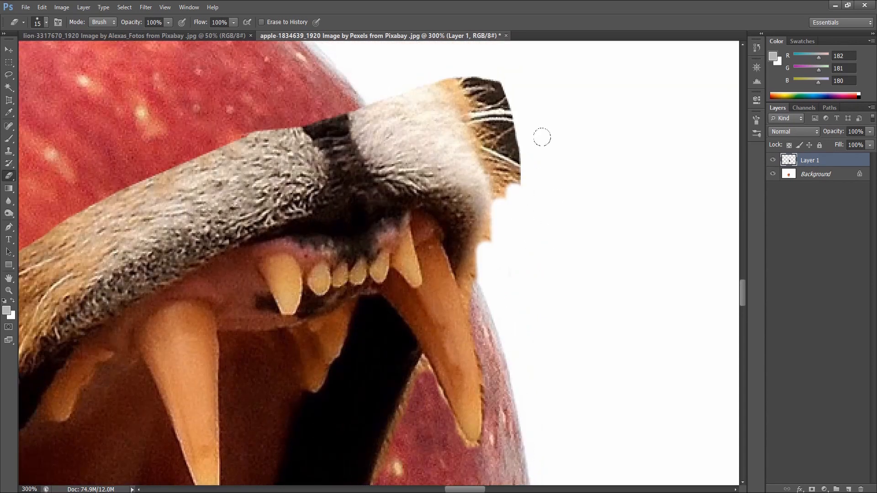
{"action": "mouse_move", "coordinate": [372, 81]}
{"action": "left_mouse_down"}
{"action": "mouse_move", "coordinate": [450, 162]}
{"action": "mouse_move", "coordinate": [500, 253]}
{"action": "mouse_move", "coordinate": [490, 258]}
{"action": "mouse_move", "coordinate": [453, 179]}
{"action": "mouse_move", "coordinate": [377, 91]}
{"action": "mouse_move", "coordinate": [385, 78]}
{"action": "mouse_move", "coordinate": [495, 189]}
{"action": "mouse_move", "coordinate": [437, 88]}
{"action": "mouse_move", "coordinate": [420, 75]}
{"action": "mouse_move", "coordinate": [534, 171]}
{"action": "mouse_move", "coordinate": [432, 76]}
{"action": "mouse_move", "coordinate": [476, 103]}
{"action": "mouse_move", "coordinate": [448, 66]}
{"action": "mouse_move", "coordinate": [533, 87]}
{"action": "mouse_move", "coordinate": [495, 63]}
{"action": "mouse_move", "coordinate": [501, 149]}
{"action": "mouse_move", "coordinate": [521, 164]}
{"action": "mouse_move", "coordinate": [517, 201]}
{"action": "mouse_move", "coordinate": [442, 92]}
{"action": "mouse_move", "coordinate": [484, 98]}
{"action": "left_mouse_up"}
{"action": "left_click_drag", "start_coordinate": [485, 266], "coordinate": [440, 157]}
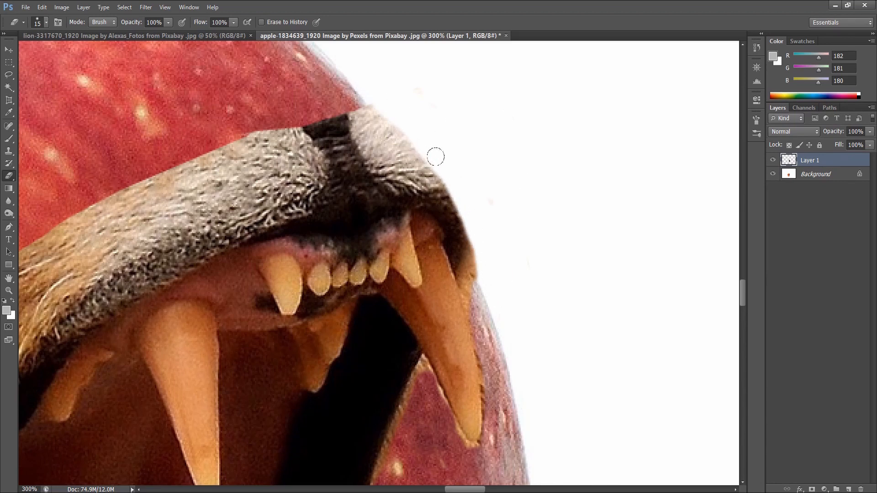
Step: Erase the light fur above the upper lip, enlarging the eraser to 45 px and working leftward along the dark lip line
{"action": "mouse_move", "coordinate": [428, 150]}
{"action": "left_mouse_down"}
{"action": "mouse_move", "coordinate": [328, 144]}
{"action": "mouse_move", "coordinate": [405, 118]}
{"action": "mouse_move", "coordinate": [321, 119]}
{"action": "mouse_move", "coordinate": [319, 106]}
{"action": "mouse_move", "coordinate": [403, 102]}
{"action": "mouse_move", "coordinate": [293, 131]}
{"action": "mouse_move", "coordinate": [435, 120]}
{"action": "mouse_move", "coordinate": [277, 133]}
{"action": "left_mouse_up"}
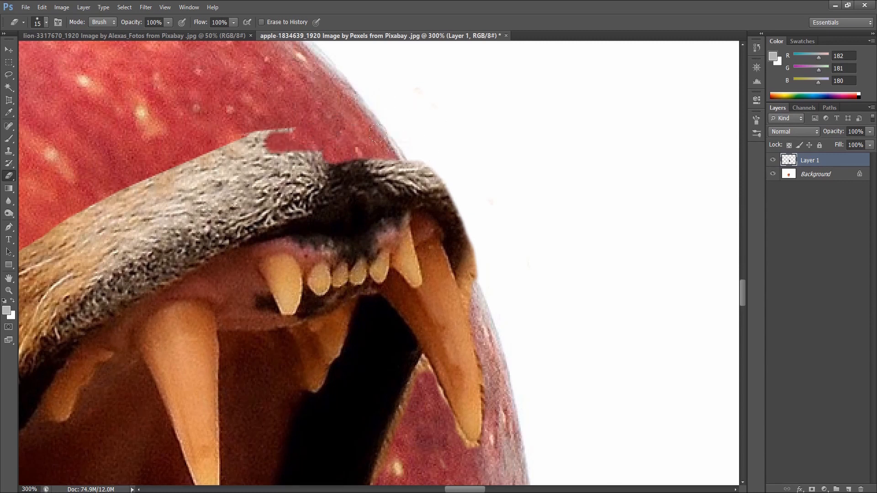
{"action": "left_click_drag", "start_coordinate": [364, 120], "coordinate": [388, 124]}
{"action": "mouse_move", "coordinate": [320, 133]}
{"action": "left_mouse_down"}
{"action": "mouse_move", "coordinate": [169, 169]}
{"action": "mouse_move", "coordinate": [336, 145]}
{"action": "left_mouse_up"}
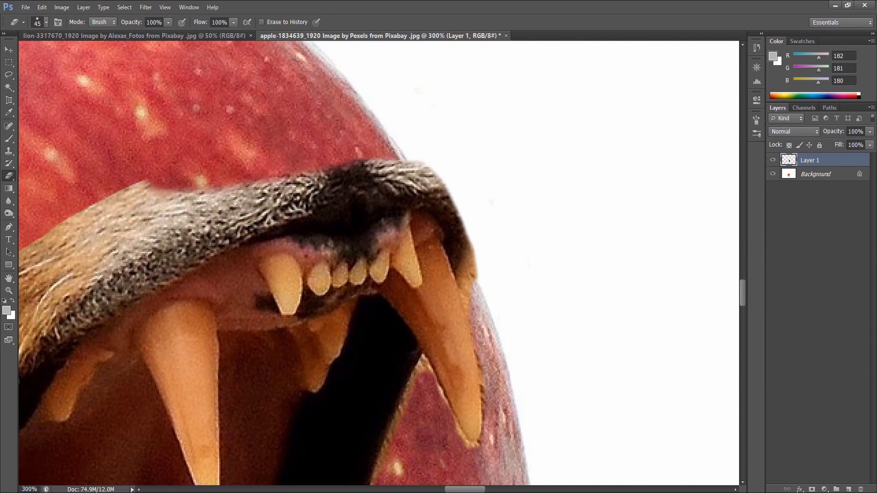
{"action": "left_click_drag", "start_coordinate": [231, 178], "coordinate": [470, 133]}
{"action": "mouse_move", "coordinate": [377, 116]}
{"action": "left_mouse_down"}
{"action": "mouse_move", "coordinate": [456, 158]}
{"action": "mouse_move", "coordinate": [477, 198]}
{"action": "left_mouse_up"}
{"action": "left_click_drag", "start_coordinate": [495, 218], "coordinate": [459, 217]}
{"action": "mouse_move", "coordinate": [516, 219]}
{"action": "left_mouse_down"}
{"action": "mouse_move", "coordinate": [406, 260]}
{"action": "mouse_move", "coordinate": [649, 215]}
{"action": "mouse_move", "coordinate": [583, 237]}
{"action": "mouse_move", "coordinate": [682, 207]}
{"action": "left_mouse_up"}
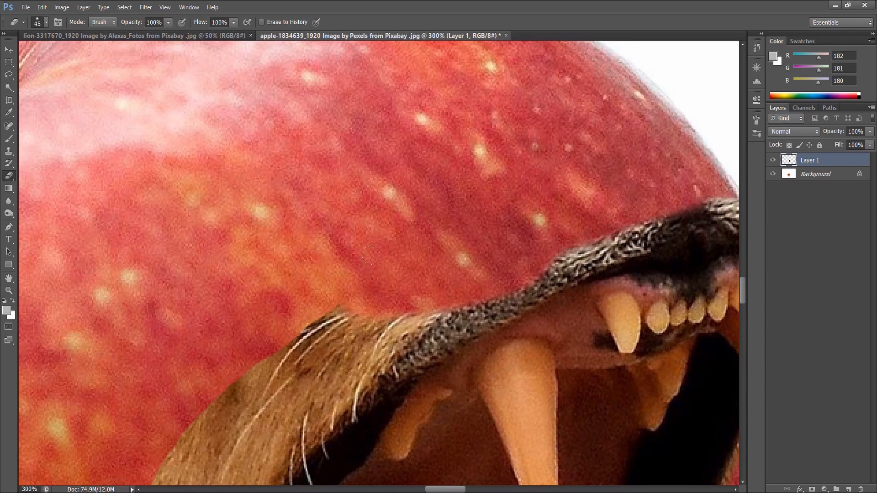
Step: Erase the fur outside the mouth's upper left corner and down its left cheek
{"action": "mouse_move", "coordinate": [371, 255]}
{"action": "left_mouse_down"}
{"action": "mouse_move", "coordinate": [283, 365]}
{"action": "mouse_move", "coordinate": [434, 329]}
{"action": "mouse_move", "coordinate": [242, 402]}
{"action": "mouse_move", "coordinate": [230, 397]}
{"action": "left_mouse_up"}
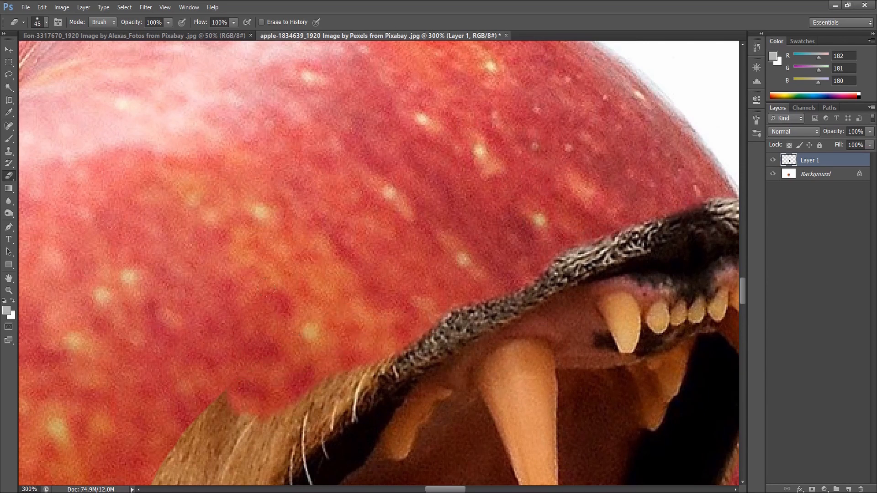
{"action": "scroll", "coordinate": [230, 260], "scroll_direction": "down", "scroll_amount": 3}
{"action": "left_click_drag", "start_coordinate": [280, 276], "coordinate": [445, 102]}
{"action": "mouse_move", "coordinate": [474, 52]}
{"action": "left_mouse_down"}
{"action": "mouse_move", "coordinate": [452, 137]}
{"action": "mouse_move", "coordinate": [362, 137]}
{"action": "mouse_move", "coordinate": [411, 196]}
{"action": "mouse_move", "coordinate": [311, 227]}
{"action": "mouse_move", "coordinate": [283, 310]}
{"action": "left_mouse_up"}
{"action": "left_click_drag", "start_coordinate": [404, 213], "coordinate": [284, 477]}
{"action": "scroll", "coordinate": [269, 94], "scroll_direction": "down", "scroll_amount": 1}
{"action": "mouse_move", "coordinate": [343, 238]}
{"action": "left_mouse_down"}
{"action": "mouse_move", "coordinate": [331, 105]}
{"action": "mouse_move", "coordinate": [349, 59]}
{"action": "left_mouse_up"}
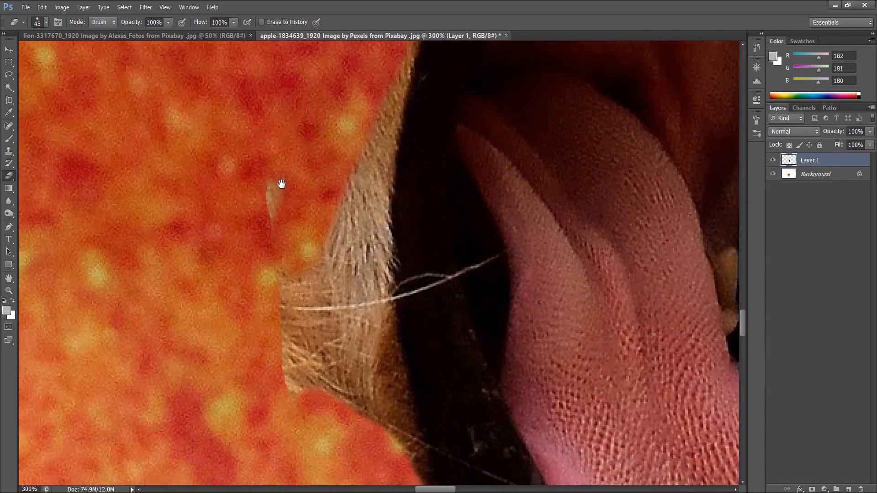
Step: Erase the remaining fur and stray hairs along the mouth's left edge down to the lower lip
{"action": "left_click_drag", "start_coordinate": [280, 184], "coordinate": [273, 149]}
{"action": "mouse_move", "coordinate": [320, 50]}
{"action": "left_mouse_down"}
{"action": "mouse_move", "coordinate": [356, 219]}
{"action": "mouse_move", "coordinate": [350, 374]}
{"action": "mouse_move", "coordinate": [393, 398]}
{"action": "mouse_move", "coordinate": [384, 329]}
{"action": "left_mouse_up"}
{"action": "mouse_move", "coordinate": [330, 281]}
{"action": "left_mouse_down"}
{"action": "mouse_move", "coordinate": [383, 249]}
{"action": "mouse_move", "coordinate": [278, 256]}
{"action": "mouse_move", "coordinate": [301, 349]}
{"action": "mouse_move", "coordinate": [288, 347]}
{"action": "left_mouse_up"}
{"action": "scroll", "coordinate": [259, 225], "scroll_direction": "down", "scroll_amount": 3}
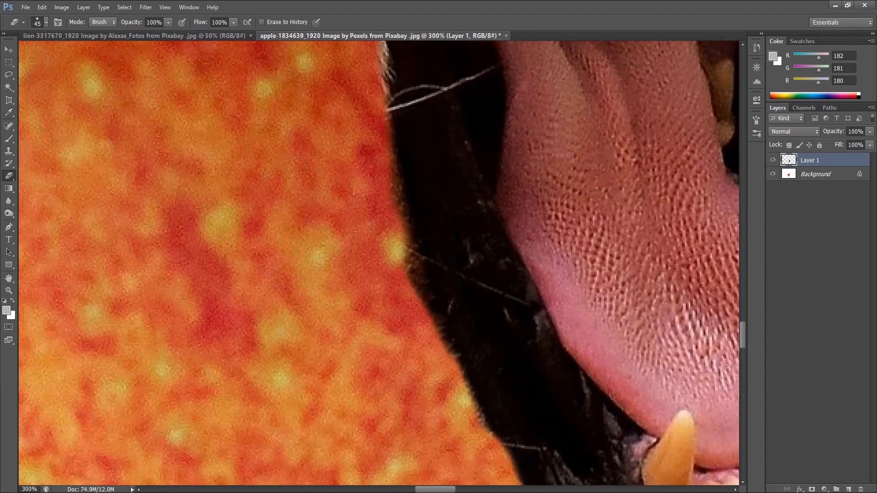
{"action": "left_click_drag", "start_coordinate": [365, 283], "coordinate": [256, 140]}
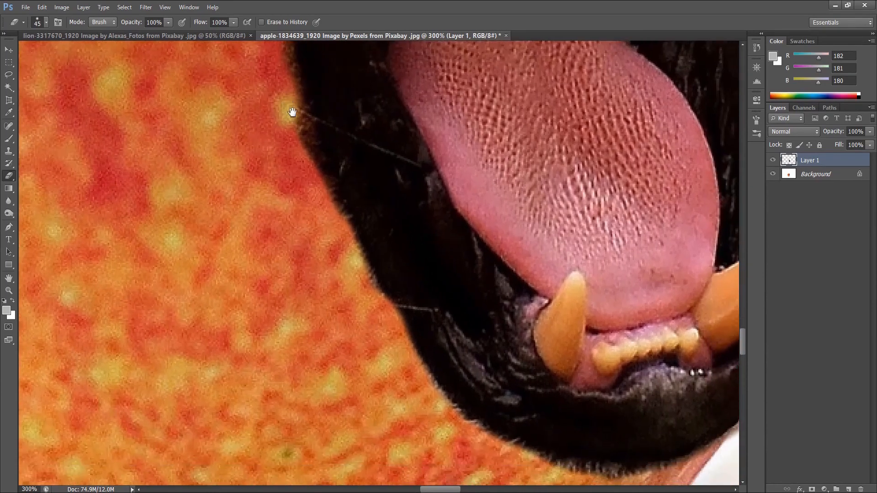
{"action": "left_click_drag", "start_coordinate": [296, 107], "coordinate": [399, 328]}
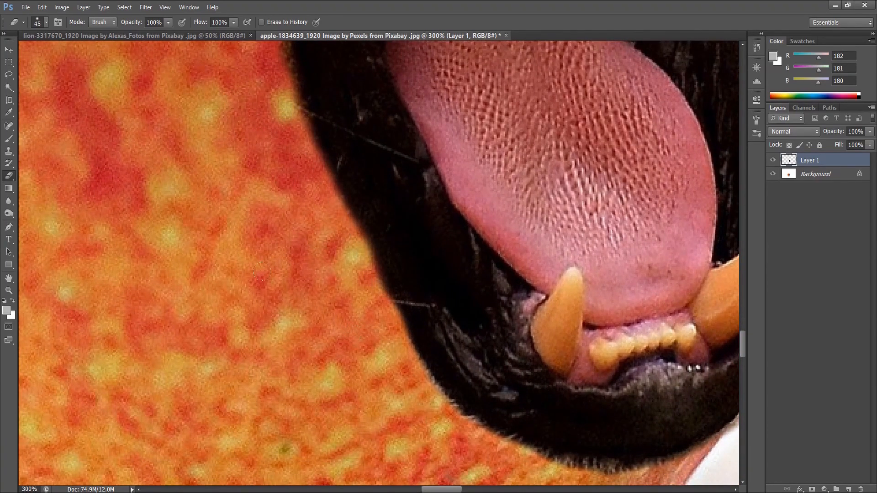
{"action": "mouse_move", "coordinate": [319, 304]}
{"action": "left_mouse_down"}
{"action": "mouse_move", "coordinate": [333, 300]}
{"action": "mouse_move", "coordinate": [311, 304]}
{"action": "left_mouse_up"}
Step: Inspect the erased edges around the mouth up close, and view the whole apple composite at 50%
{"action": "left_click_drag", "start_coordinate": [511, 173], "coordinate": [137, 319]}
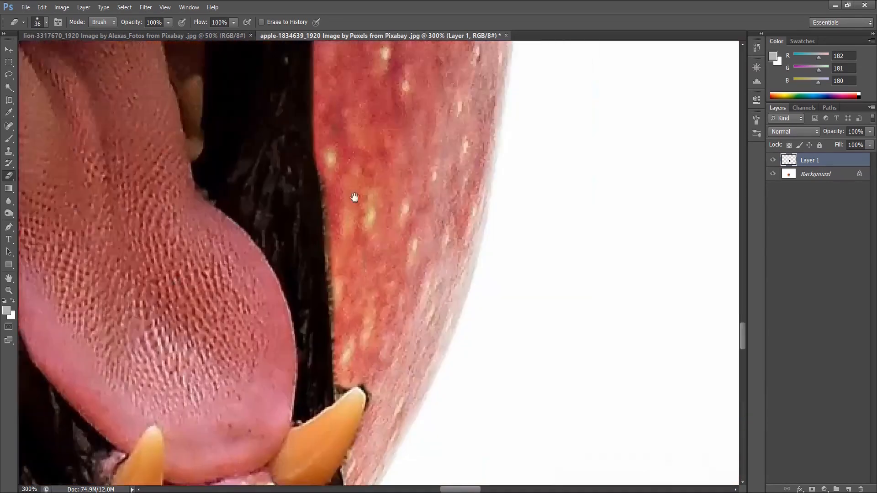
{"action": "left_click_drag", "start_coordinate": [393, 87], "coordinate": [184, 352]}
{"action": "left_click_drag", "start_coordinate": [77, 60], "coordinate": [494, 235]}
{"action": "key", "text": "ctrl+minus"}
{"action": "key", "text": "ctrl+minus"}
{"action": "key", "text": "ctrl+minus"}
{"action": "key", "text": "ctrl+minus"}
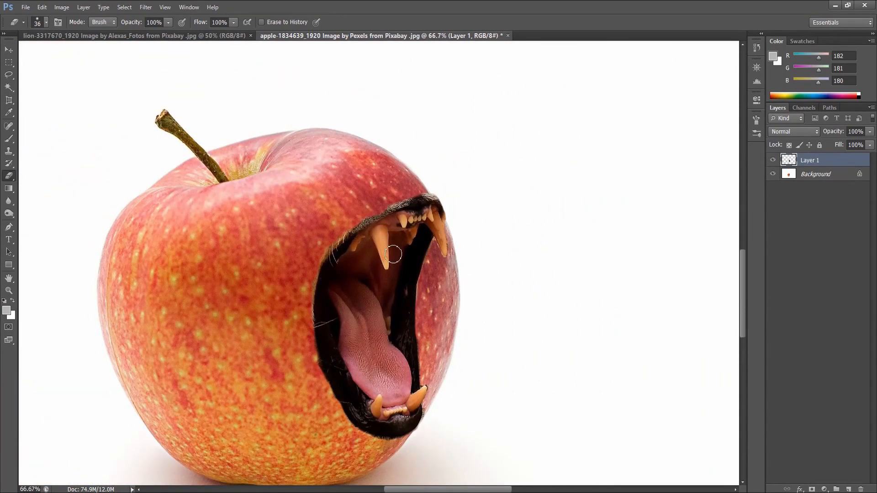
{"action": "key", "text": "ctrl+minus"}
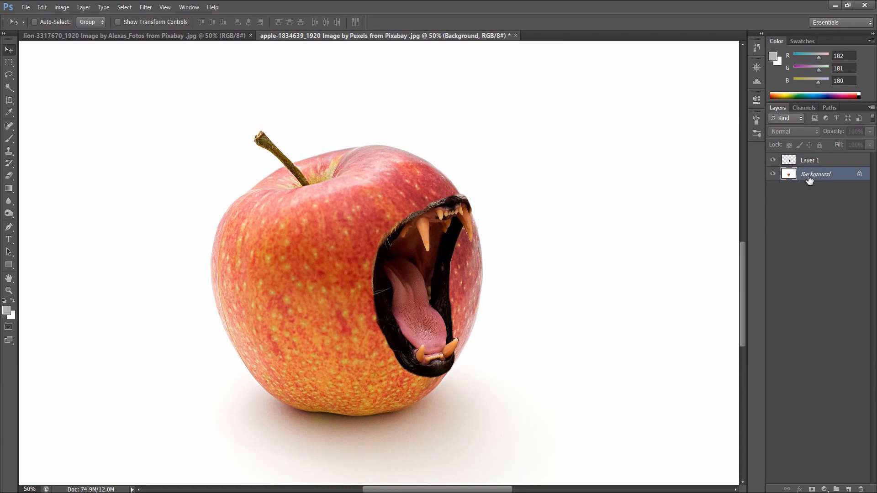
Step: Enlarge the eraser to 134 px and erase the part of the apple showing beyond the mouth's right edge on the Background layer
{"action": "key", "text": "e"}
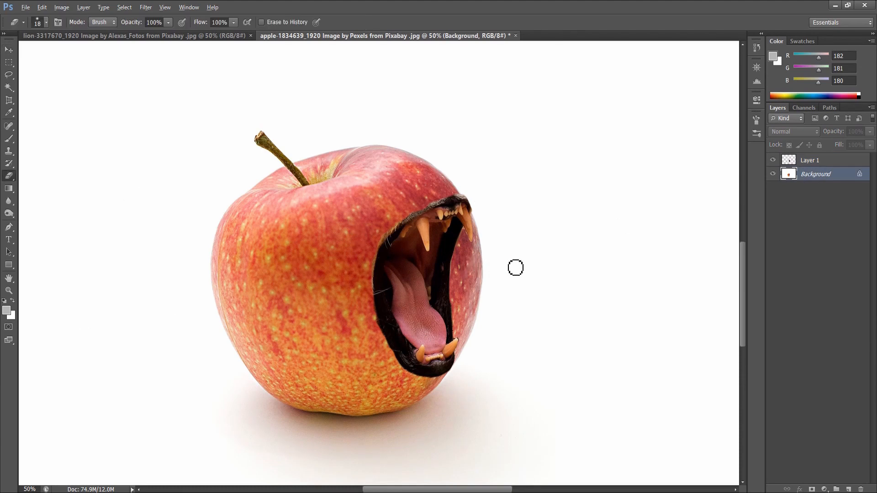
{"action": "left_click_drag", "start_coordinate": [515, 267], "coordinate": [524, 264]}
{"action": "mouse_move", "coordinate": [466, 214]}
{"action": "left_mouse_down"}
{"action": "mouse_move", "coordinate": [447, 286]}
{"action": "mouse_move", "coordinate": [453, 307]}
{"action": "mouse_move", "coordinate": [446, 250]}
{"action": "mouse_move", "coordinate": [462, 253]}
{"action": "mouse_move", "coordinate": [457, 339]}
{"action": "left_mouse_up"}
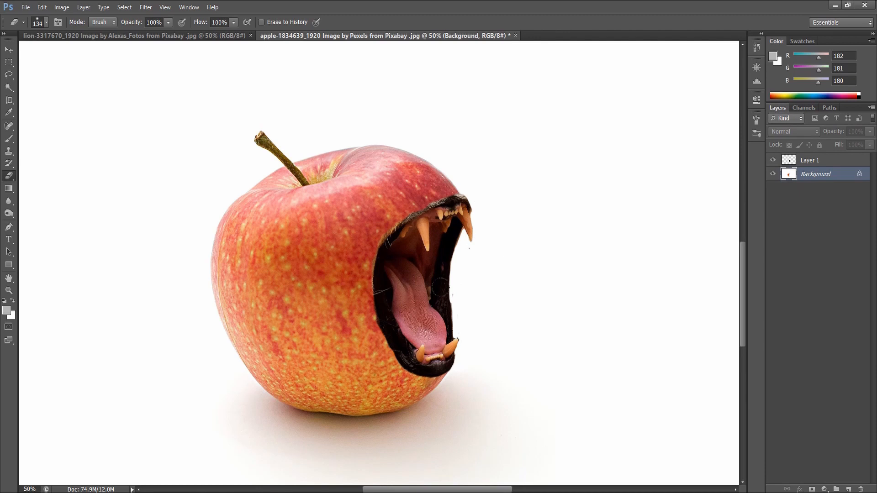
Step: Erase the stray specks beside the right upper fang on Layer 1
{"action": "left_click", "coordinate": [804, 161]}
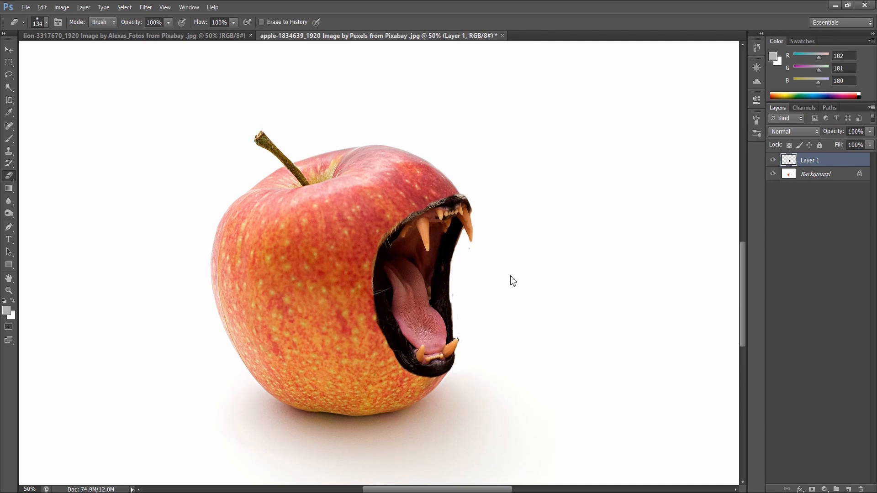
{"action": "left_click_drag", "start_coordinate": [511, 275], "coordinate": [501, 276]}
{"action": "left_click", "coordinate": [470, 252]}
Step: Switch to the Burn tool with Midtones range and 50% exposure, and view the mouth at 100%
{"action": "left_click", "coordinate": [9, 213]}
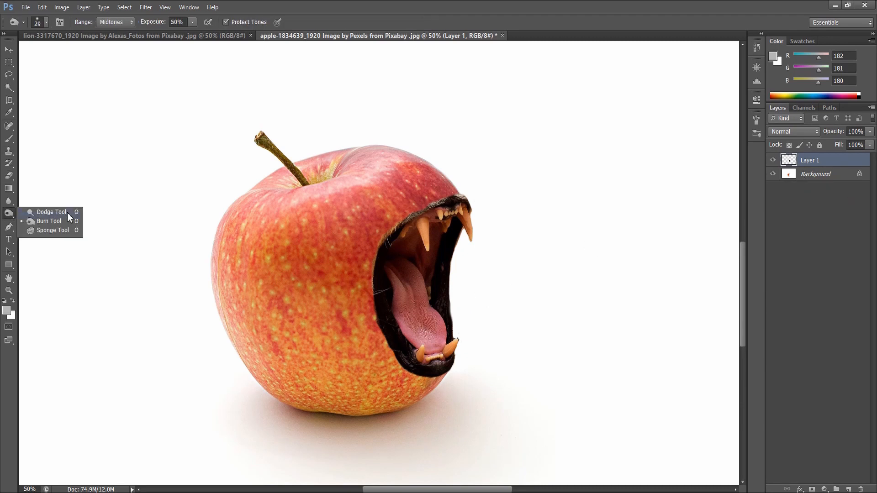
{"action": "left_click", "coordinate": [51, 212]}
{"action": "left_click", "coordinate": [10, 217]}
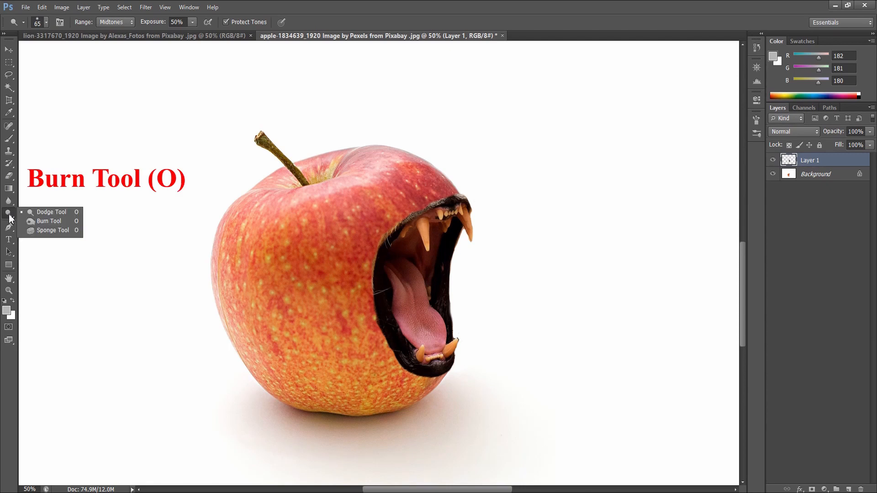
{"action": "left_click", "coordinate": [45, 221]}
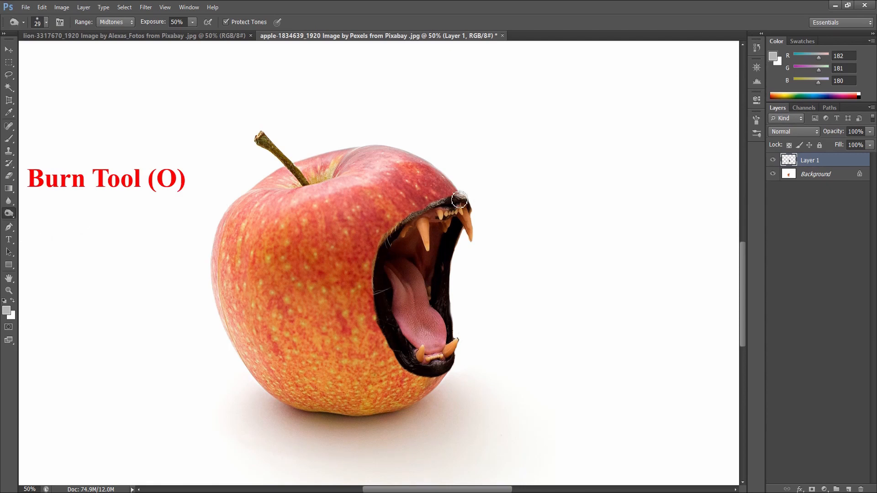
{"action": "key", "text": "ctrl+plus"}
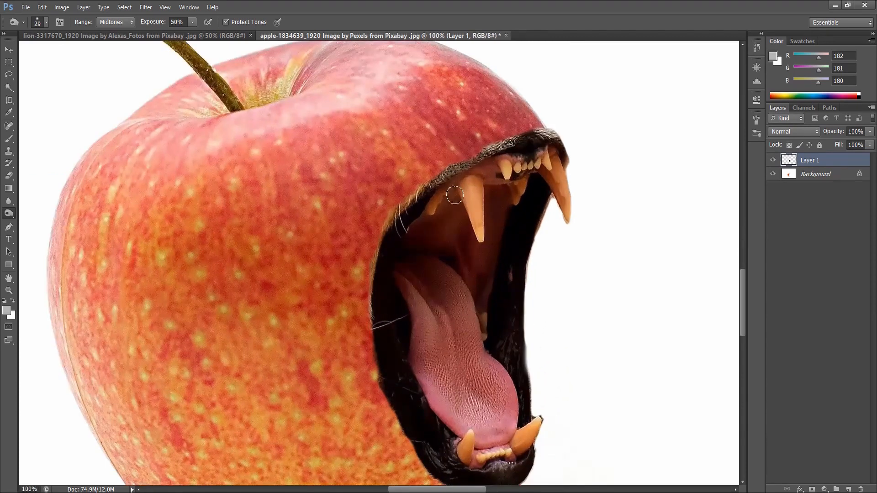
Step: Target the Background layer and set the Burn brush size to 30 px
{"action": "left_click", "coordinate": [810, 174]}
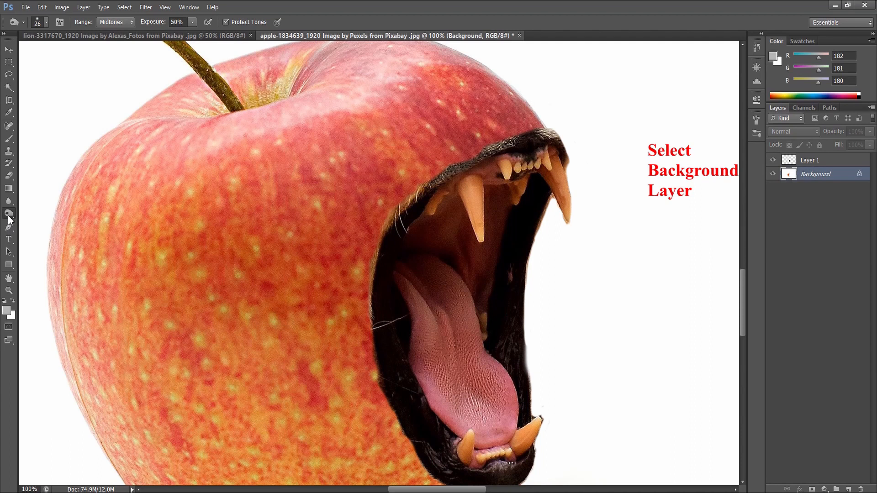
{"action": "right_click", "coordinate": [513, 132]}
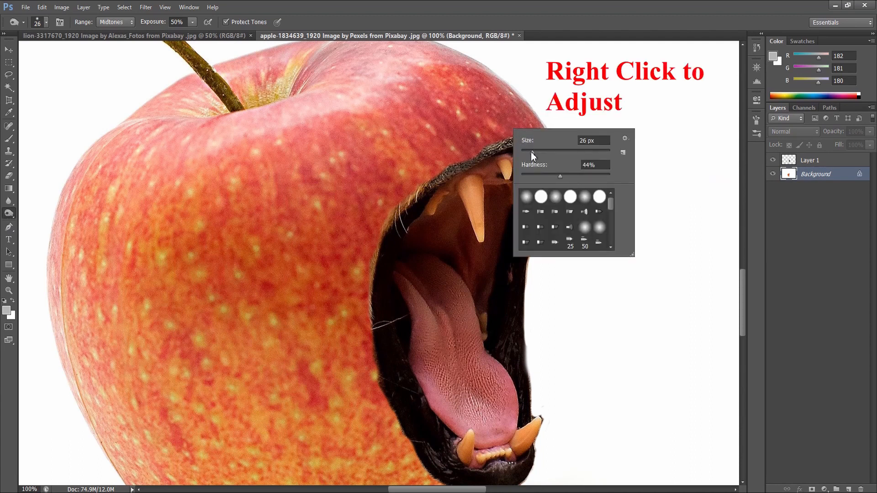
{"action": "left_click_drag", "start_coordinate": [532, 151], "coordinate": [531, 151]}
{"action": "left_click_drag", "start_coordinate": [535, 152], "coordinate": [534, 152]}
{"action": "type", "text": "30"}
{"action": "key", "text": "Return"}
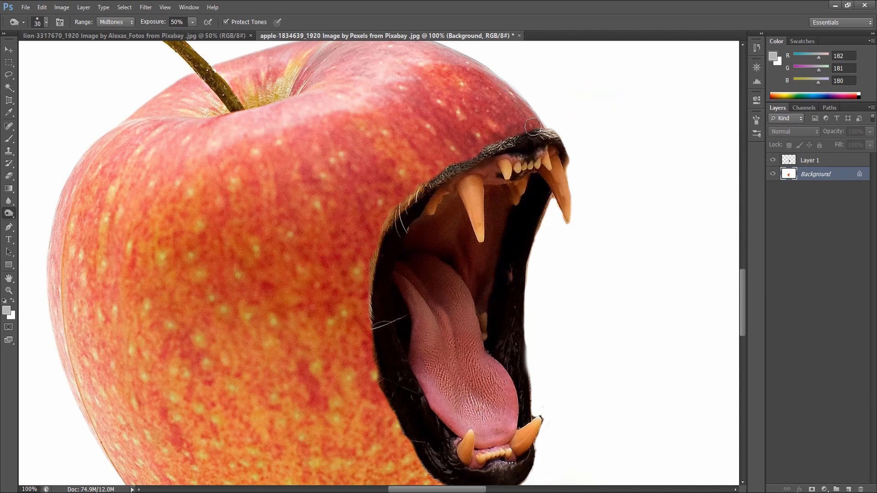
Step: Burn the apple skin just above the upper lip, from the mouth's right tip toward its upper left corner
{"action": "left_click_drag", "start_coordinate": [511, 133], "coordinate": [451, 163]}
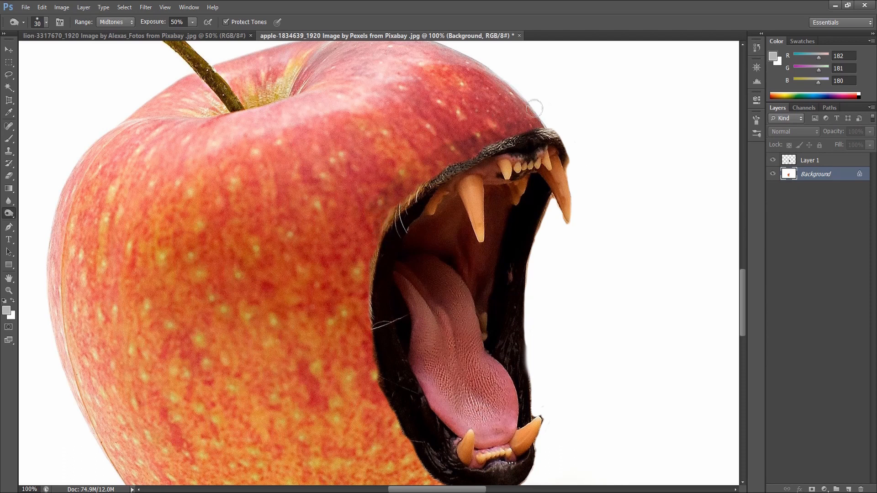
{"action": "left_click_drag", "start_coordinate": [539, 122], "coordinate": [486, 134]}
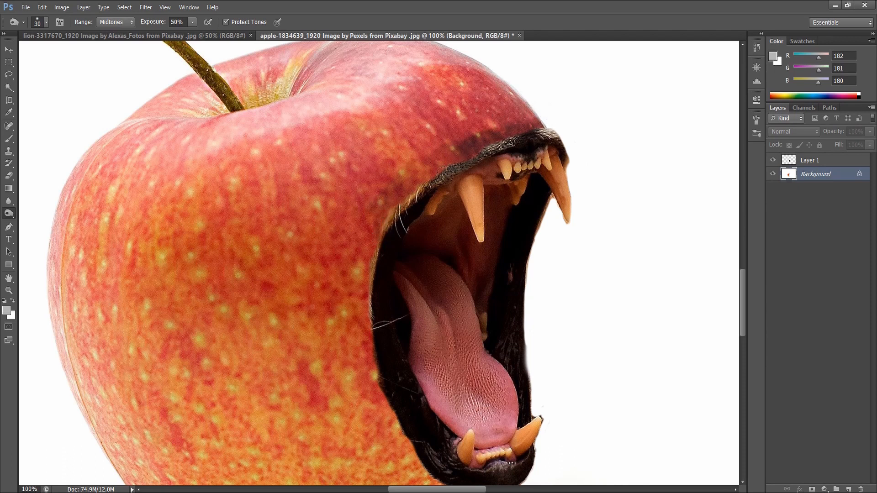
{"action": "left_click_drag", "start_coordinate": [443, 169], "coordinate": [447, 160]}
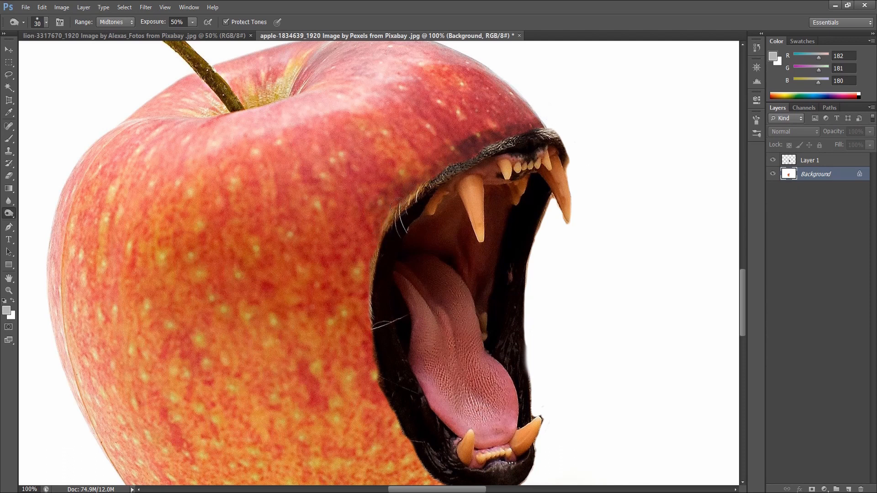
Step: Burn the apple skin along the mouth's left edge, from the upper left corner downward
{"action": "left_click_drag", "start_coordinate": [385, 209], "coordinate": [356, 294]}
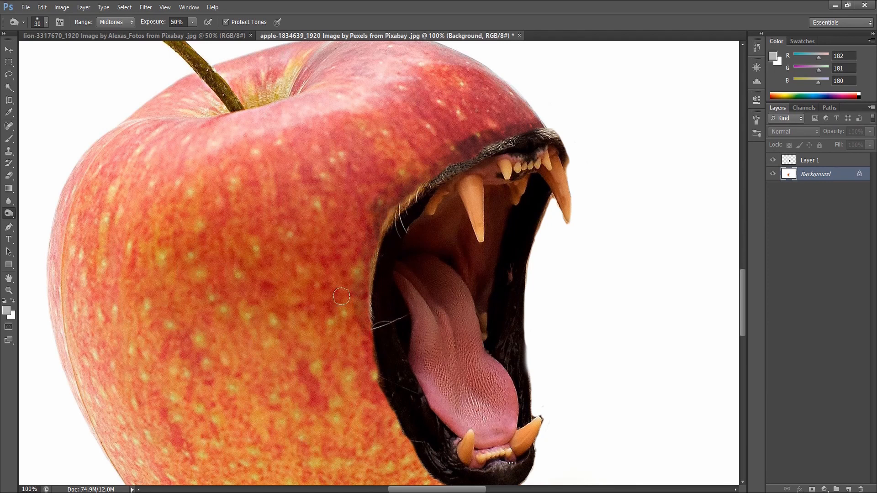
{"action": "scroll", "coordinate": [341, 297], "scroll_direction": "down", "scroll_amount": 5}
{"action": "mouse_move", "coordinate": [369, 187]}
{"action": "left_mouse_down"}
{"action": "mouse_move", "coordinate": [374, 278]}
{"action": "mouse_move", "coordinate": [355, 213]}
{"action": "mouse_move", "coordinate": [388, 297]}
{"action": "left_mouse_up"}
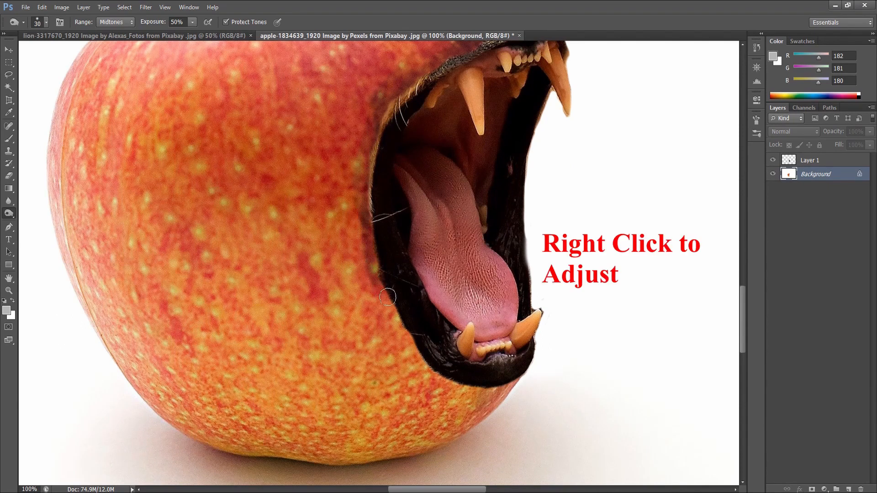
Step: Set the Burn brush hardness to 48% and darken the apple skin from the mouth's left edge down to below the lower lip
{"action": "right_click", "coordinate": [370, 210]}
{"action": "left_click_drag", "start_coordinate": [424, 260], "coordinate": [425, 258]}
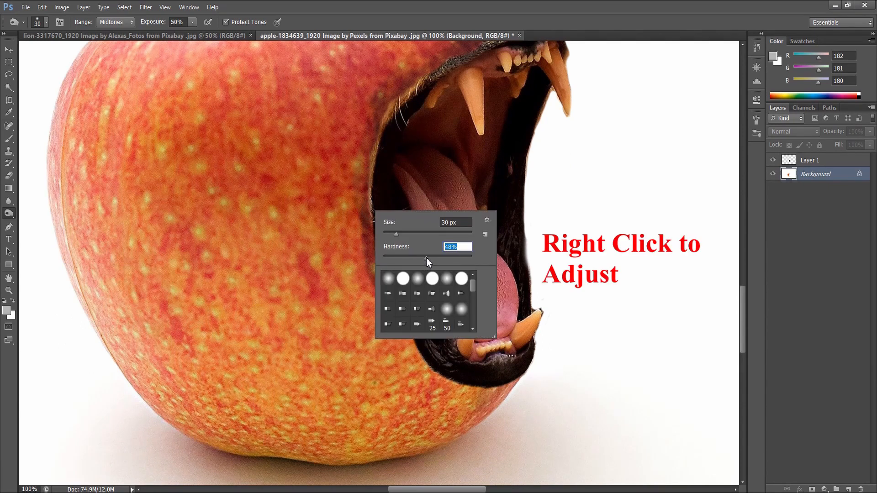
{"action": "left_click", "coordinate": [389, 101]}
{"action": "mouse_move", "coordinate": [389, 99]}
{"action": "left_mouse_down"}
{"action": "mouse_move", "coordinate": [373, 130]}
{"action": "mouse_move", "coordinate": [363, 194]}
{"action": "mouse_move", "coordinate": [386, 305]}
{"action": "mouse_move", "coordinate": [427, 374]}
{"action": "mouse_move", "coordinate": [455, 391]}
{"action": "mouse_move", "coordinate": [514, 381]}
{"action": "mouse_move", "coordinate": [494, 396]}
{"action": "mouse_move", "coordinate": [497, 380]}
{"action": "mouse_move", "coordinate": [511, 381]}
{"action": "mouse_move", "coordinate": [470, 396]}
{"action": "mouse_move", "coordinate": [488, 391]}
{"action": "mouse_move", "coordinate": [428, 377]}
{"action": "left_mouse_up"}
{"action": "mouse_move", "coordinate": [381, 290]}
{"action": "left_mouse_down"}
{"action": "mouse_move", "coordinate": [467, 389]}
{"action": "mouse_move", "coordinate": [445, 381]}
{"action": "mouse_move", "coordinate": [467, 387]}
{"action": "mouse_move", "coordinate": [405, 339]}
{"action": "mouse_move", "coordinate": [397, 316]}
{"action": "mouse_move", "coordinate": [444, 375]}
{"action": "mouse_move", "coordinate": [497, 383]}
{"action": "mouse_move", "coordinate": [463, 366]}
{"action": "mouse_move", "coordinate": [384, 272]}
{"action": "mouse_move", "coordinate": [366, 236]}
{"action": "mouse_move", "coordinate": [373, 232]}
{"action": "mouse_move", "coordinate": [389, 288]}
{"action": "mouse_move", "coordinate": [370, 236]}
{"action": "mouse_move", "coordinate": [372, 205]}
{"action": "mouse_move", "coordinate": [383, 264]}
{"action": "mouse_move", "coordinate": [374, 163]}
{"action": "mouse_move", "coordinate": [376, 229]}
{"action": "left_mouse_up"}
Step: Deepen the burned shadow on the apple along the upper lip and around the mouth's upper left corner
{"action": "scroll", "coordinate": [368, 222], "scroll_direction": "up", "scroll_amount": 3}
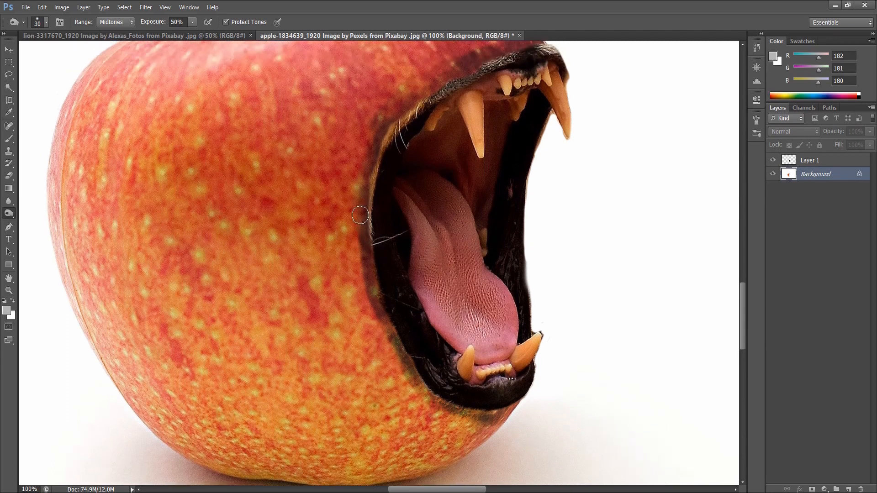
{"action": "mouse_move", "coordinate": [443, 117]}
{"action": "left_mouse_down"}
{"action": "mouse_move", "coordinate": [384, 182]}
{"action": "mouse_move", "coordinate": [380, 221]}
{"action": "left_mouse_up"}
{"action": "scroll", "coordinate": [381, 268], "scroll_direction": "up", "scroll_amount": 3}
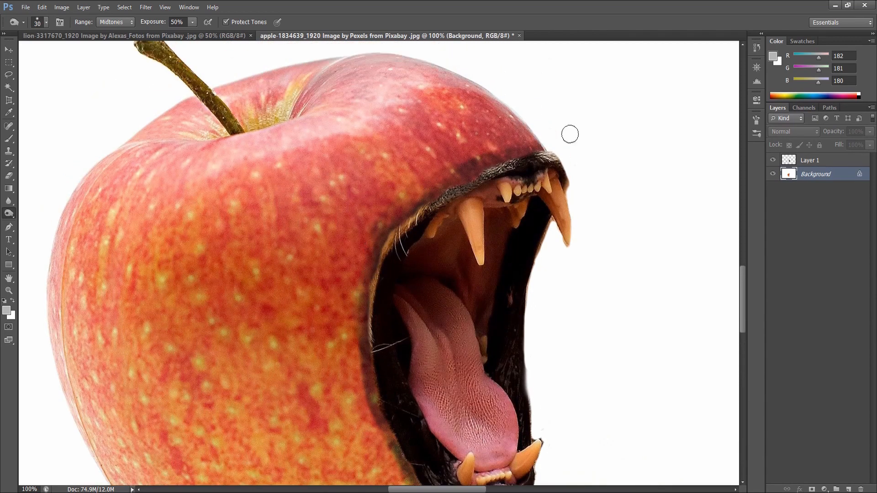
{"action": "mouse_move", "coordinate": [525, 156]}
{"action": "left_mouse_down"}
{"action": "mouse_move", "coordinate": [465, 181]}
{"action": "mouse_move", "coordinate": [503, 152]}
{"action": "mouse_move", "coordinate": [442, 186]}
{"action": "mouse_move", "coordinate": [448, 177]}
{"action": "mouse_move", "coordinate": [413, 207]}
{"action": "mouse_move", "coordinate": [504, 160]}
{"action": "mouse_move", "coordinate": [554, 149]}
{"action": "mouse_move", "coordinate": [474, 160]}
{"action": "mouse_move", "coordinate": [505, 147]}
{"action": "mouse_move", "coordinate": [444, 183]}
{"action": "mouse_move", "coordinate": [393, 239]}
{"action": "mouse_move", "coordinate": [366, 356]}
{"action": "mouse_move", "coordinate": [379, 341]}
{"action": "left_mouse_up"}
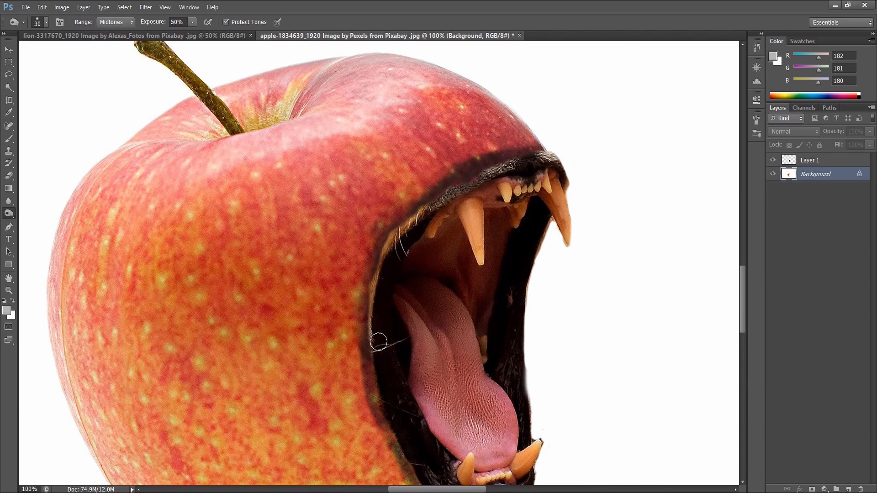
Step: Burn the apple skin again along the mouth's lower left edge, under the lower lip and above the upper lip
{"action": "scroll", "coordinate": [385, 363], "scroll_direction": "down", "scroll_amount": 3}
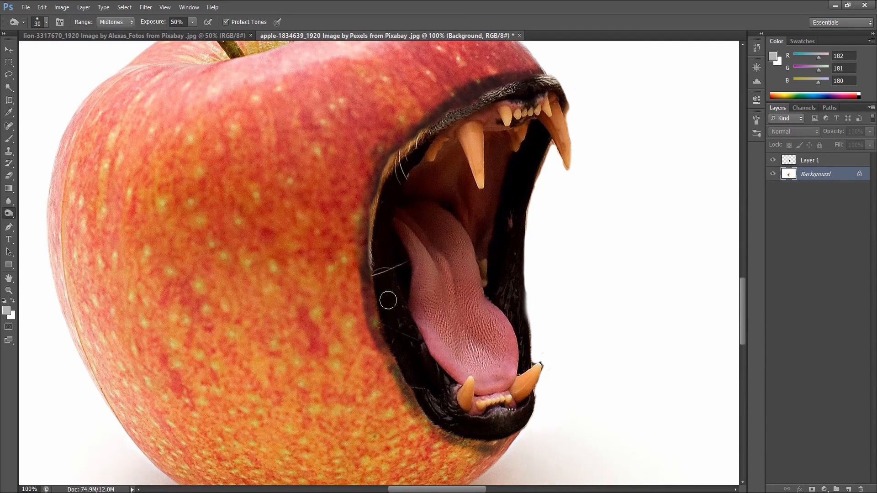
{"action": "scroll", "coordinate": [388, 300], "scroll_direction": "down", "scroll_amount": 1}
{"action": "left_click_drag", "start_coordinate": [389, 323], "coordinate": [396, 348]}
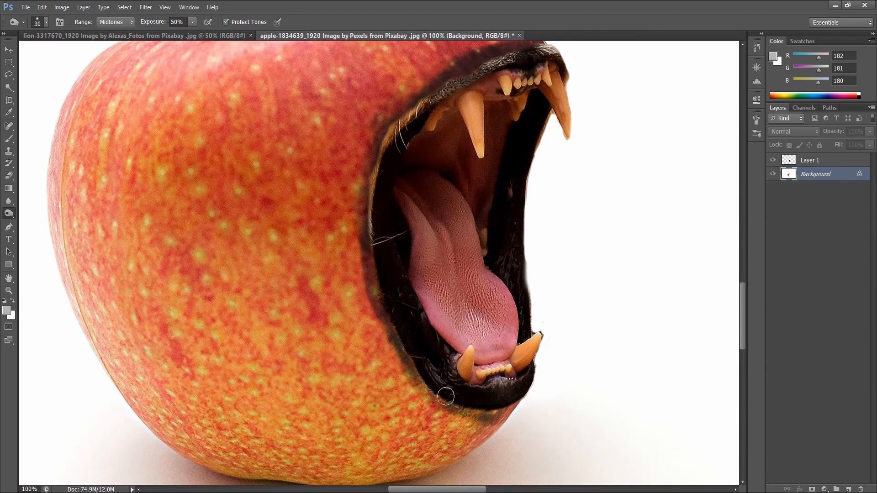
{"action": "mouse_move", "coordinate": [446, 397]}
{"action": "left_mouse_down"}
{"action": "mouse_move", "coordinate": [424, 372]}
{"action": "mouse_move", "coordinate": [438, 404]}
{"action": "mouse_move", "coordinate": [408, 374]}
{"action": "mouse_move", "coordinate": [463, 411]}
{"action": "mouse_move", "coordinate": [458, 402]}
{"action": "mouse_move", "coordinate": [513, 402]}
{"action": "left_mouse_up"}
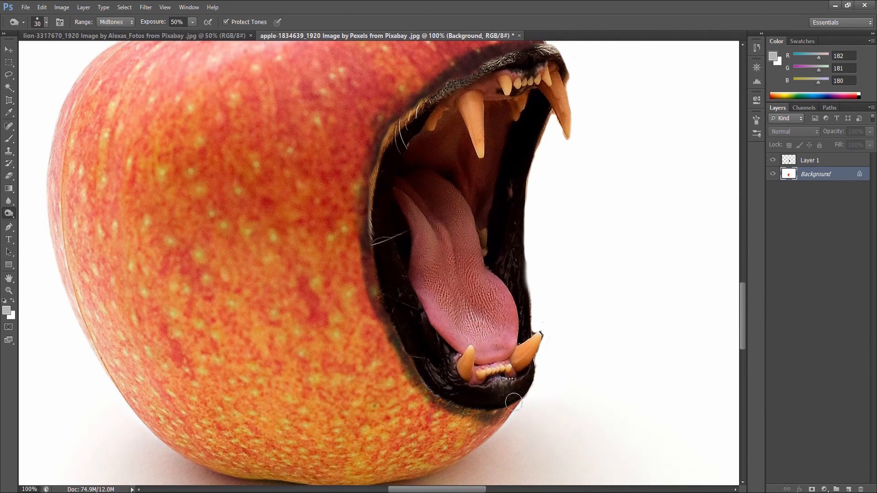
{"action": "scroll", "coordinate": [384, 303], "scroll_direction": "up", "scroll_amount": 3}
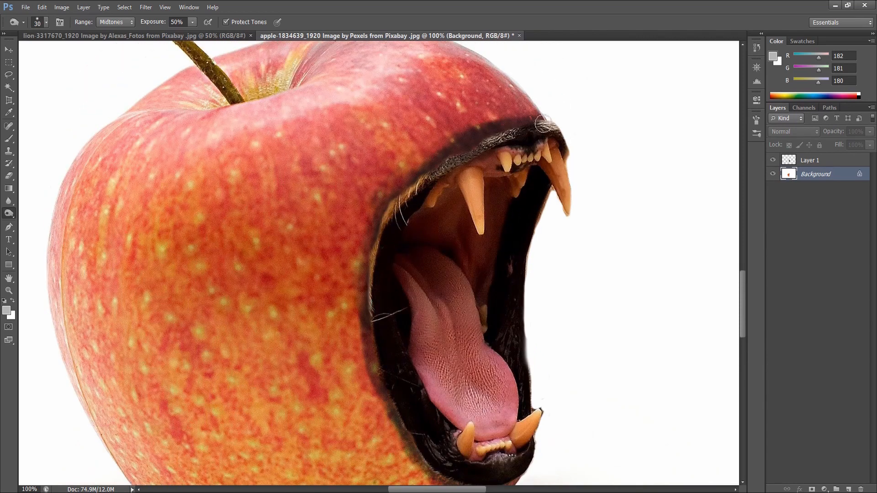
{"action": "mouse_move", "coordinate": [538, 115]}
{"action": "left_mouse_down"}
{"action": "mouse_move", "coordinate": [411, 180]}
{"action": "mouse_move", "coordinate": [397, 207]}
{"action": "mouse_move", "coordinate": [406, 198]}
{"action": "left_mouse_up"}
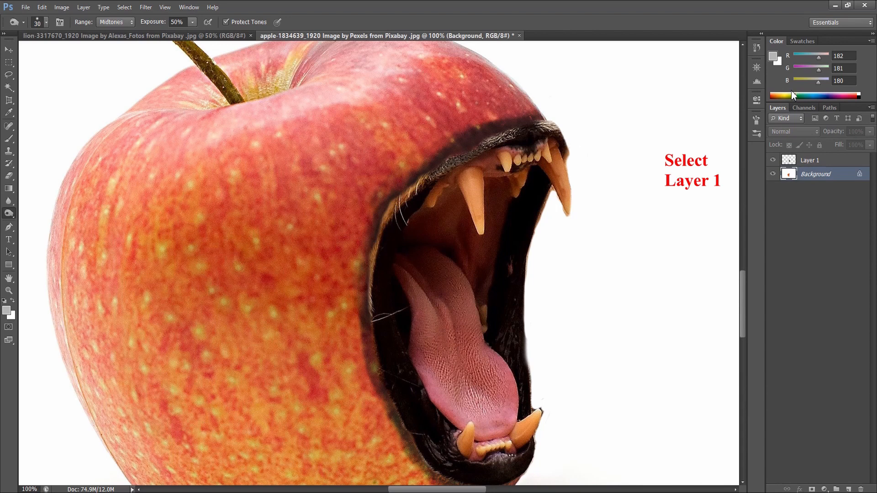
Step: On Layer 1, burn the light fur on the lion's lips around the mouth rim, including both upper corners
{"action": "left_click", "coordinate": [817, 160]}
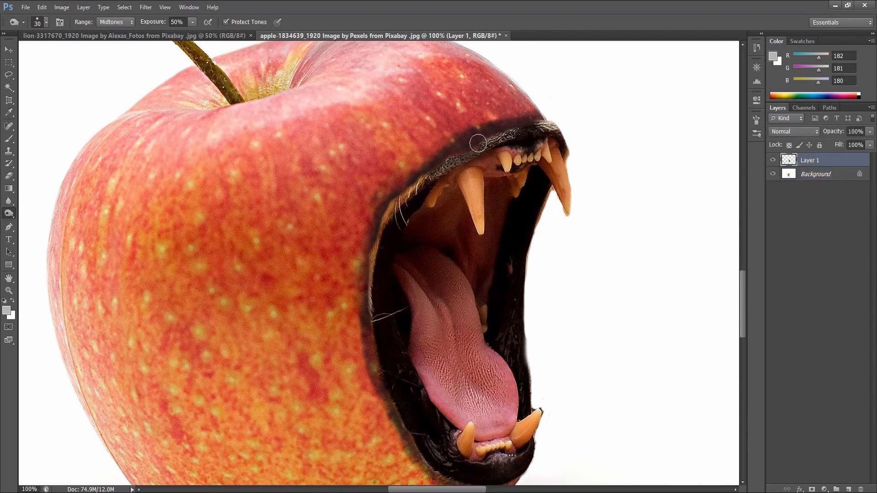
{"action": "mouse_move", "coordinate": [402, 192]}
{"action": "left_mouse_down"}
{"action": "mouse_move", "coordinate": [392, 232]}
{"action": "mouse_move", "coordinate": [400, 188]}
{"action": "mouse_move", "coordinate": [382, 215]}
{"action": "mouse_move", "coordinate": [376, 267]}
{"action": "mouse_move", "coordinate": [374, 242]}
{"action": "mouse_move", "coordinate": [370, 298]}
{"action": "mouse_move", "coordinate": [367, 290]}
{"action": "mouse_move", "coordinate": [379, 343]}
{"action": "mouse_move", "coordinate": [382, 337]}
{"action": "mouse_move", "coordinate": [434, 397]}
{"action": "mouse_move", "coordinate": [402, 338]}
{"action": "mouse_move", "coordinate": [410, 375]}
{"action": "mouse_move", "coordinate": [394, 340]}
{"action": "mouse_move", "coordinate": [426, 381]}
{"action": "mouse_move", "coordinate": [416, 373]}
{"action": "mouse_move", "coordinate": [418, 389]}
{"action": "mouse_move", "coordinate": [442, 411]}
{"action": "mouse_move", "coordinate": [527, 415]}
{"action": "left_mouse_up"}
{"action": "scroll", "coordinate": [377, 339], "scroll_direction": "down", "scroll_amount": 3}
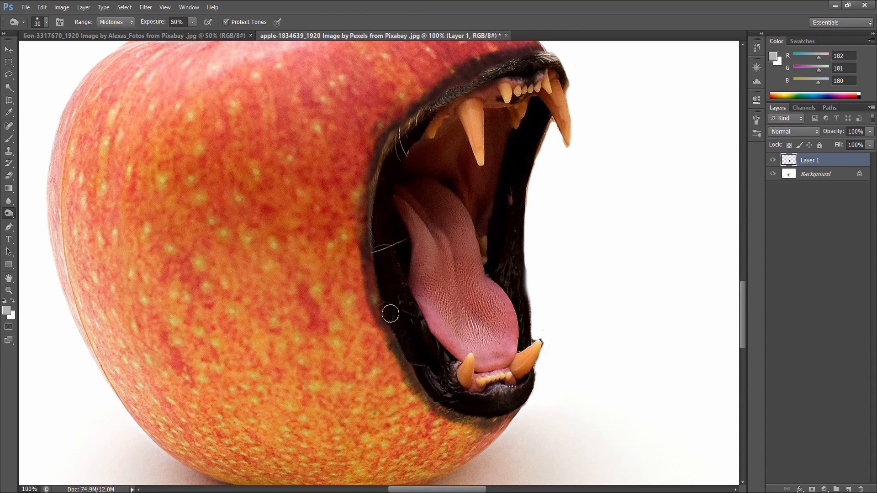
{"action": "mouse_move", "coordinate": [412, 112]}
{"action": "left_mouse_down"}
{"action": "mouse_move", "coordinate": [395, 134]}
{"action": "mouse_move", "coordinate": [416, 110]}
{"action": "left_mouse_up"}
{"action": "scroll", "coordinate": [460, 188], "scroll_direction": "up", "scroll_amount": 3}
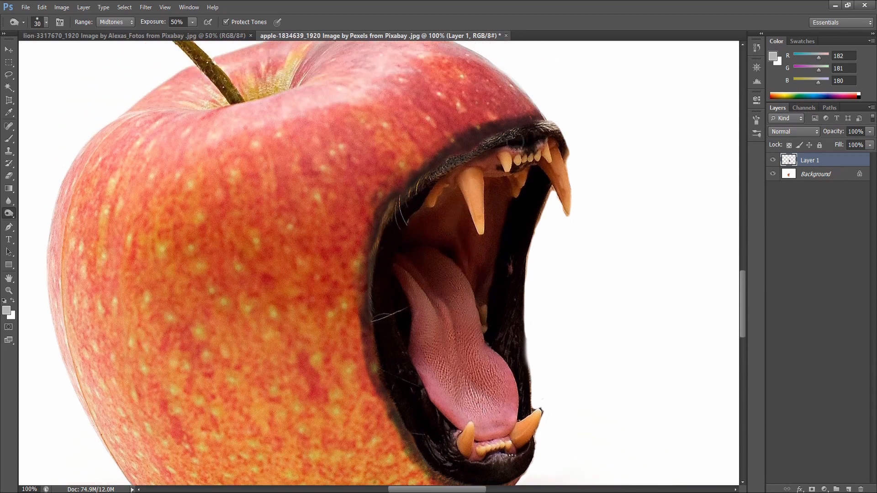
{"action": "mouse_move", "coordinate": [547, 121]}
{"action": "left_mouse_down"}
{"action": "mouse_move", "coordinate": [538, 117]}
{"action": "mouse_move", "coordinate": [544, 122]}
{"action": "left_mouse_up"}
Step: Darken the remaining light areas along the upper lip, right edge and lower lip on Layer 1, and view the composite at 50%
{"action": "scroll", "coordinate": [288, 221], "scroll_direction": "down", "scroll_amount": 3}
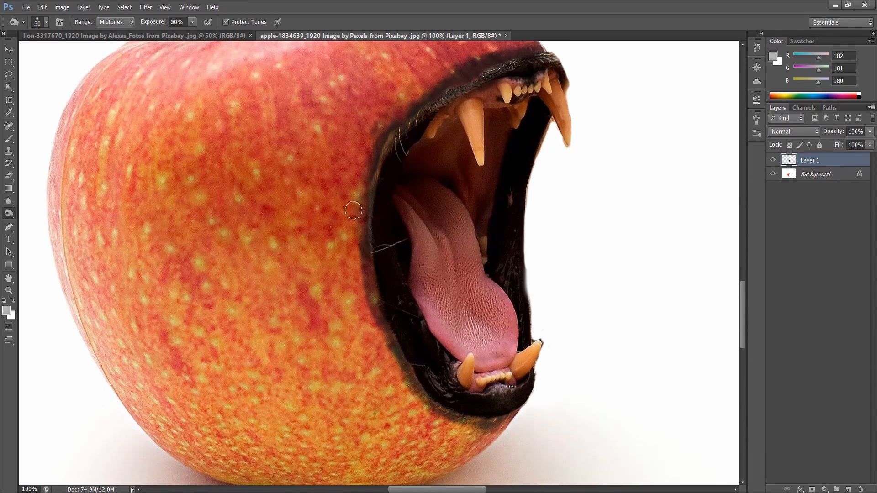
{"action": "scroll", "coordinate": [432, 139], "scroll_direction": "up", "scroll_amount": 2}
{"action": "mouse_move", "coordinate": [423, 142]}
{"action": "left_mouse_down"}
{"action": "mouse_move", "coordinate": [399, 169]}
{"action": "mouse_move", "coordinate": [399, 190]}
{"action": "mouse_move", "coordinate": [431, 164]}
{"action": "mouse_move", "coordinate": [442, 137]}
{"action": "mouse_move", "coordinate": [489, 103]}
{"action": "mouse_move", "coordinate": [455, 125]}
{"action": "mouse_move", "coordinate": [499, 103]}
{"action": "mouse_move", "coordinate": [439, 135]}
{"action": "mouse_move", "coordinate": [445, 130]}
{"action": "mouse_move", "coordinate": [430, 148]}
{"action": "mouse_move", "coordinate": [519, 102]}
{"action": "mouse_move", "coordinate": [493, 112]}
{"action": "left_mouse_up"}
{"action": "mouse_move", "coordinate": [551, 95]}
{"action": "left_mouse_down"}
{"action": "mouse_move", "coordinate": [523, 95]}
{"action": "mouse_move", "coordinate": [556, 94]}
{"action": "mouse_move", "coordinate": [525, 95]}
{"action": "mouse_move", "coordinate": [392, 168]}
{"action": "mouse_move", "coordinate": [373, 259]}
{"action": "mouse_move", "coordinate": [379, 291]}
{"action": "mouse_move", "coordinate": [390, 186]}
{"action": "mouse_move", "coordinate": [413, 141]}
{"action": "mouse_move", "coordinate": [378, 209]}
{"action": "mouse_move", "coordinate": [388, 364]}
{"action": "mouse_move", "coordinate": [423, 426]}
{"action": "mouse_move", "coordinate": [397, 380]}
{"action": "mouse_move", "coordinate": [436, 439]}
{"action": "mouse_move", "coordinate": [484, 464]}
{"action": "mouse_move", "coordinate": [474, 456]}
{"action": "mouse_move", "coordinate": [506, 449]}
{"action": "mouse_move", "coordinate": [498, 462]}
{"action": "mouse_move", "coordinate": [518, 443]}
{"action": "mouse_move", "coordinate": [454, 397]}
{"action": "left_mouse_up"}
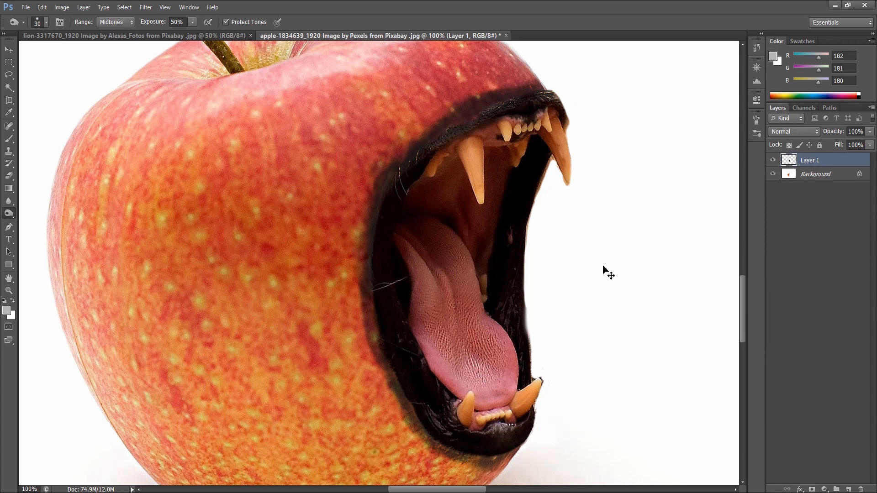
{"action": "key", "text": "ctrl+minus"}
{"action": "key", "text": "ctrl+minus"}
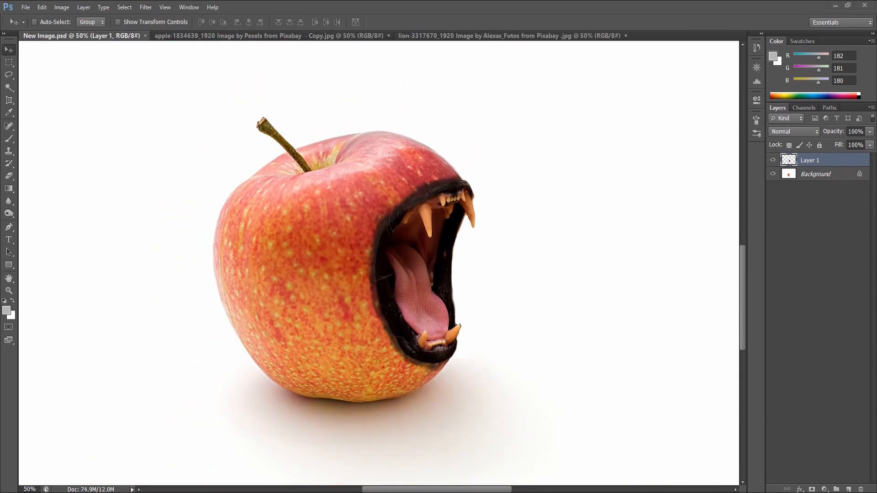